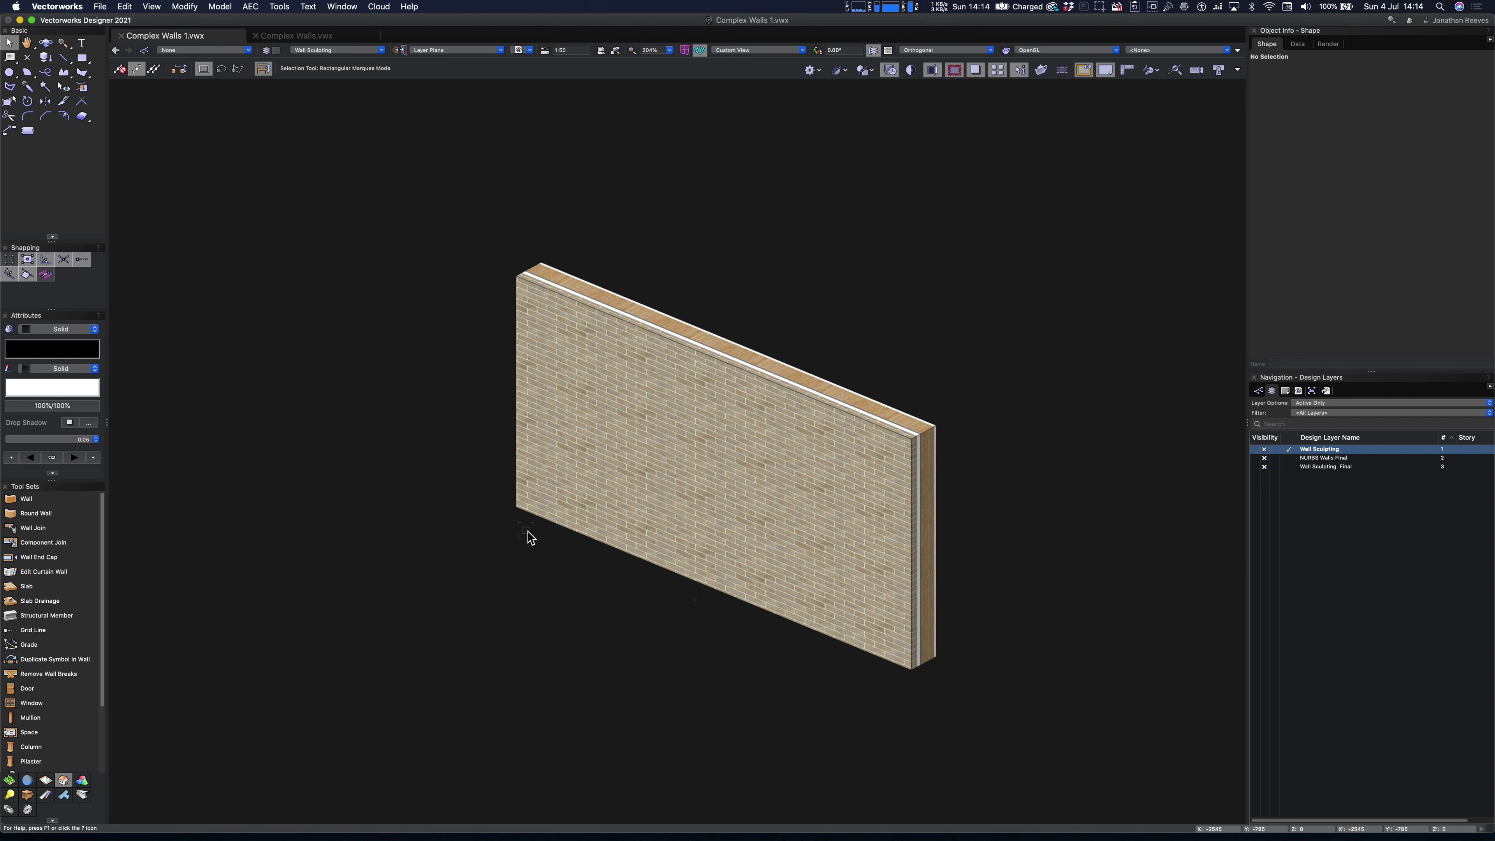
# Draw a 6000 by 3000 mm rectangle over the wall's brick face, from its upper corner to the diagonally opposite lower corner
pyautogui.click(549, 345)
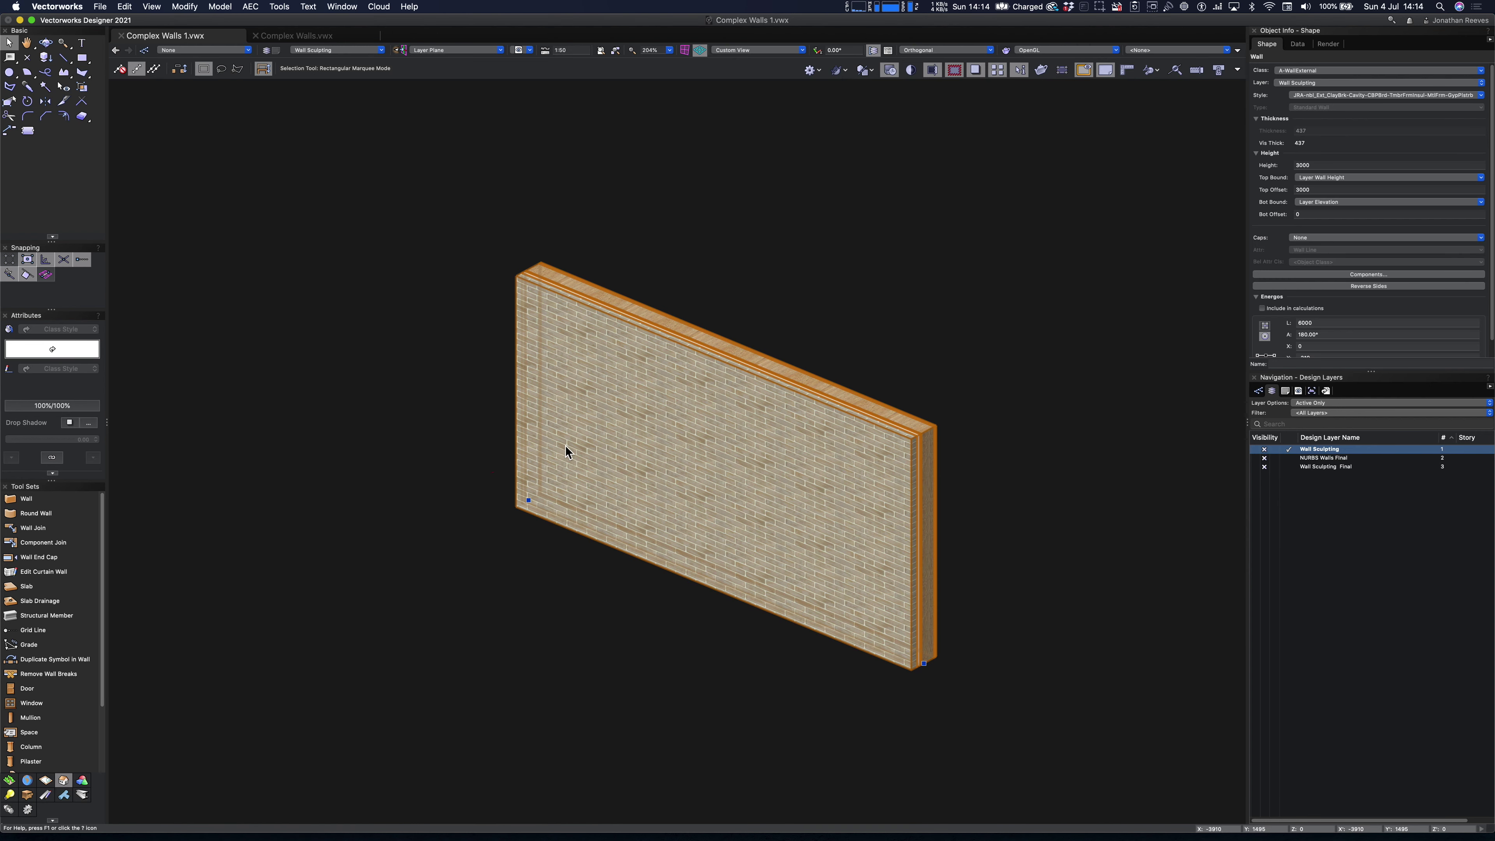
pyautogui.click(456, 499)
pyautogui.scroll(3, 470, 486)
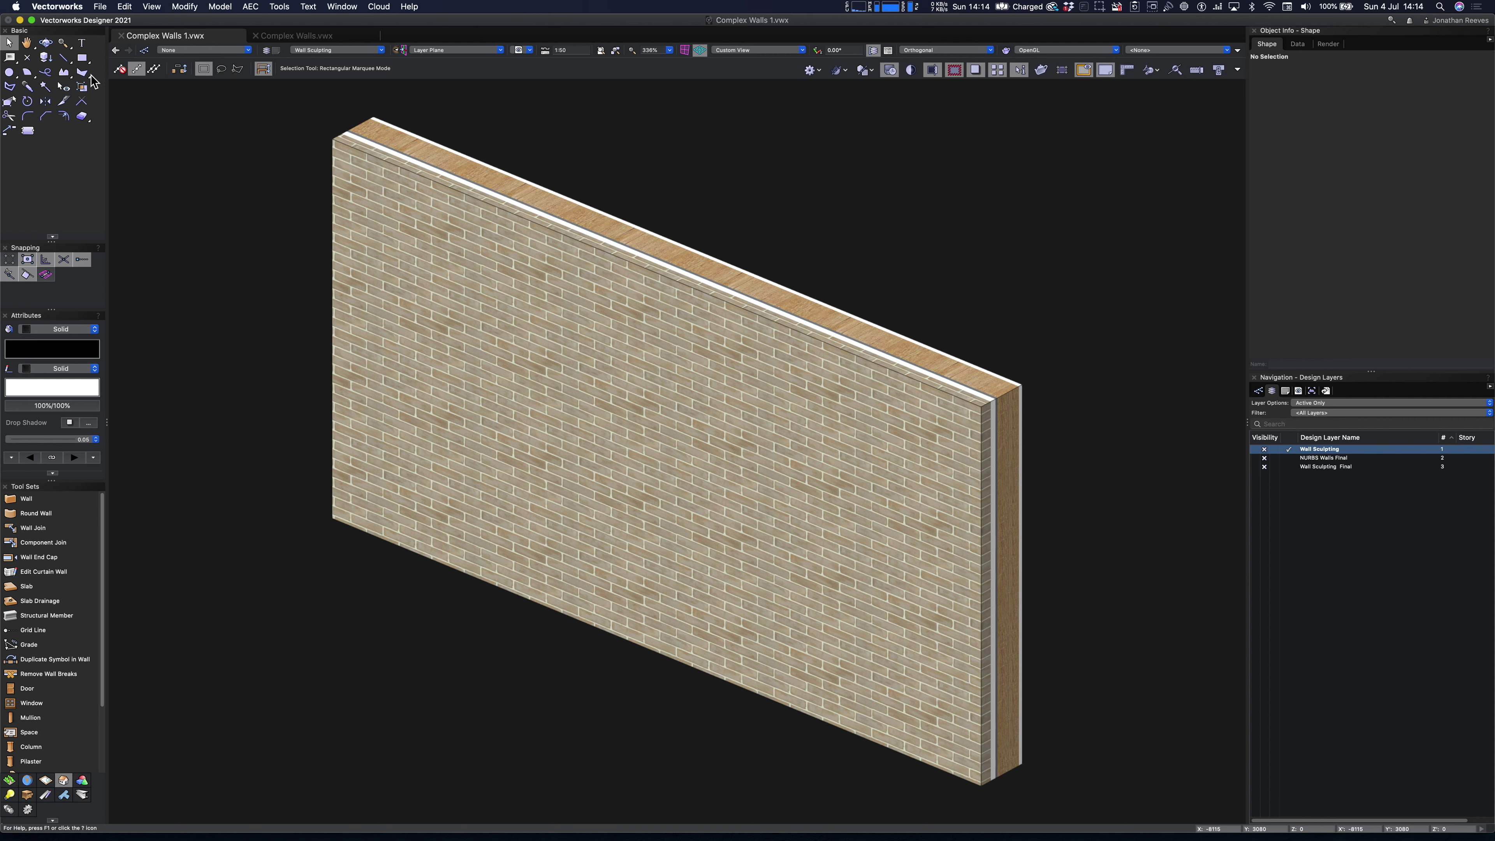
pyautogui.click(86, 61)
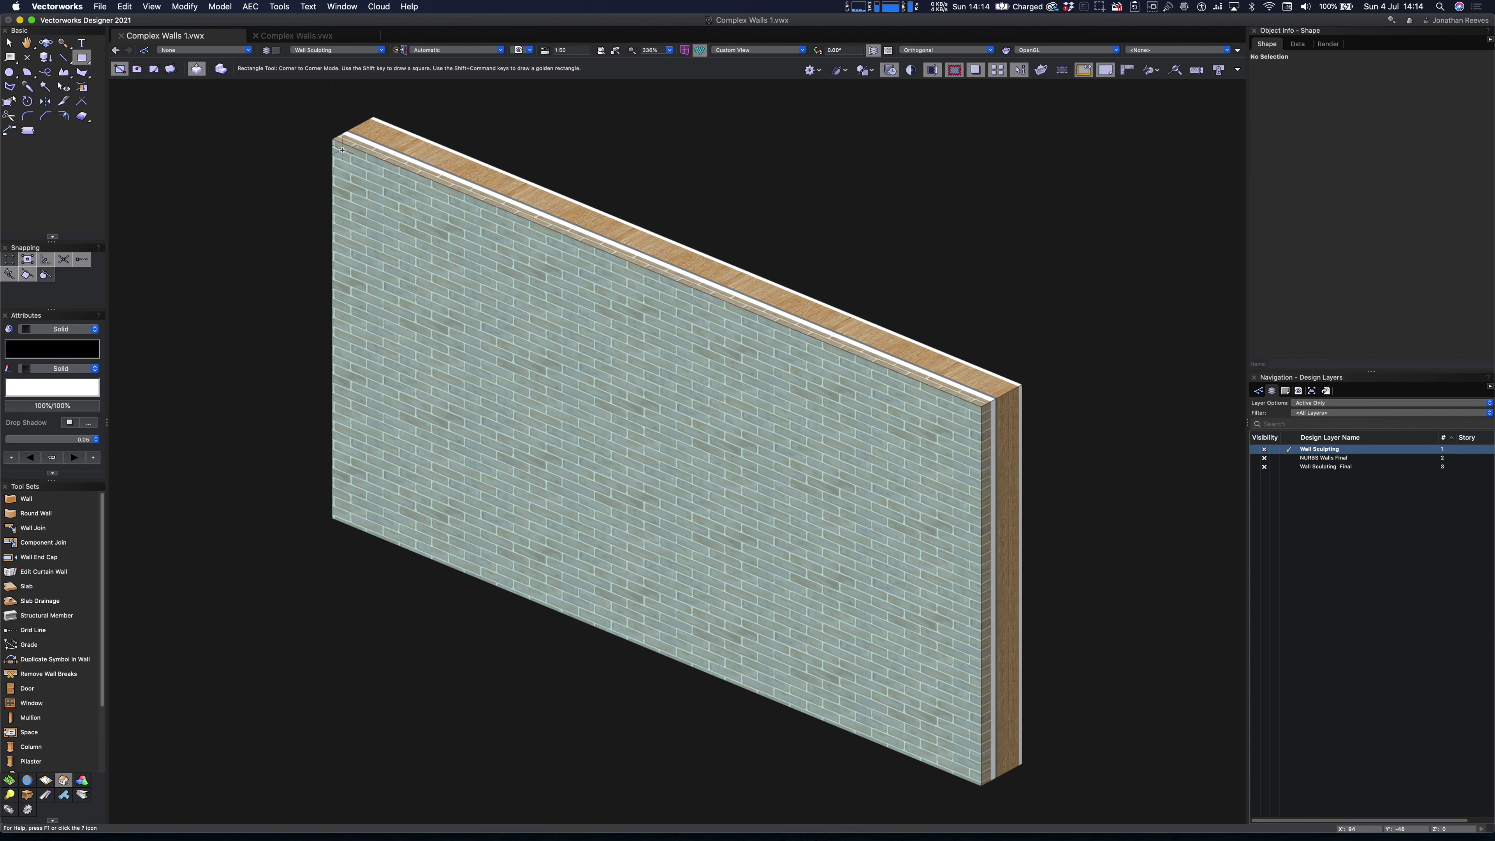
pyautogui.moveTo(334, 141); pyautogui.dragTo(982, 786)
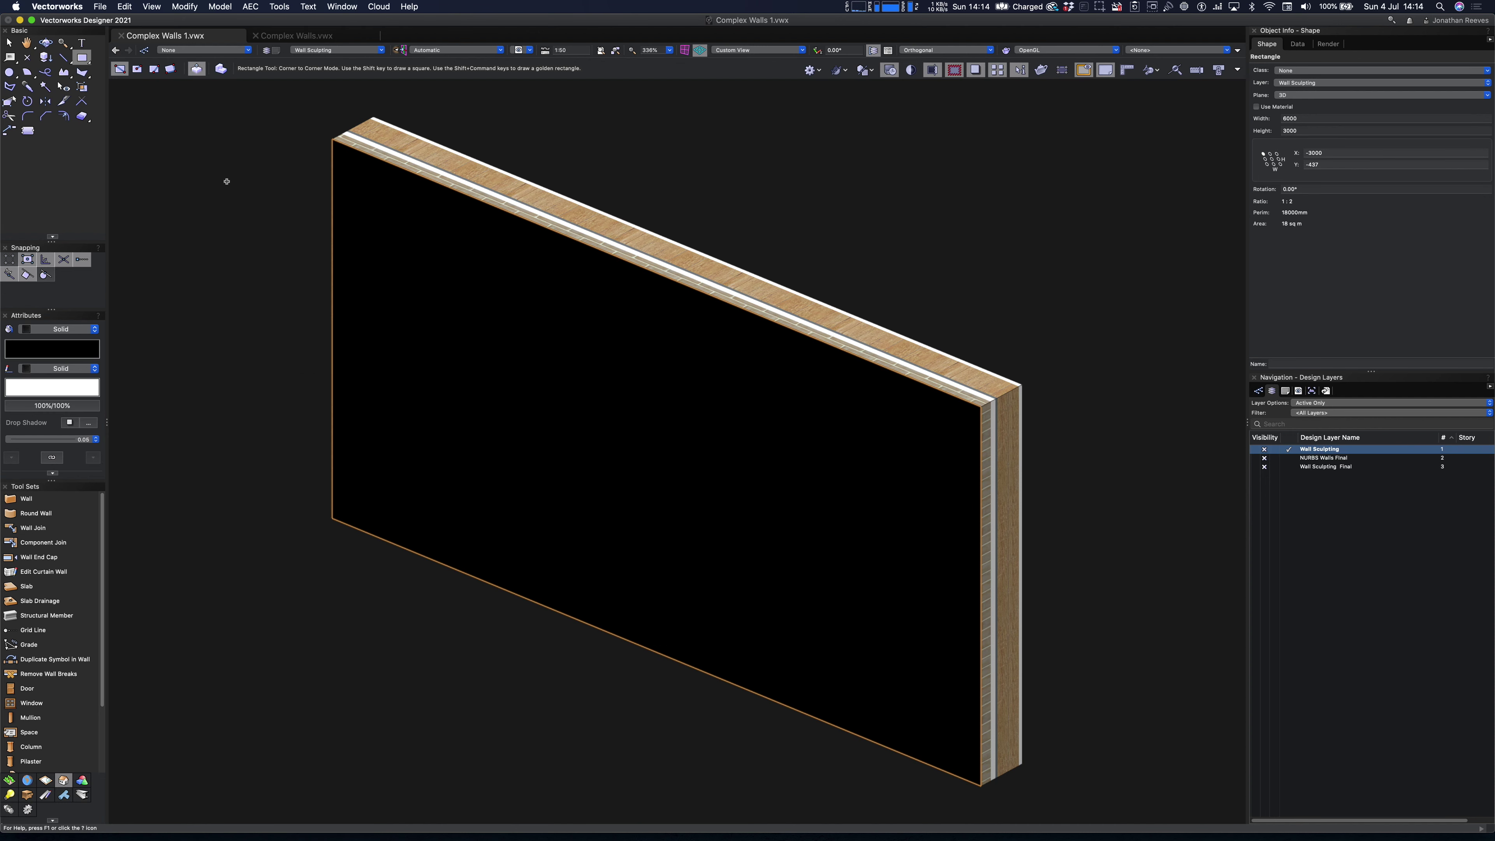
# Push/Pull the rectangle outward from the brick face into a 500 mm deep solid
pyautogui.click(222, 71)
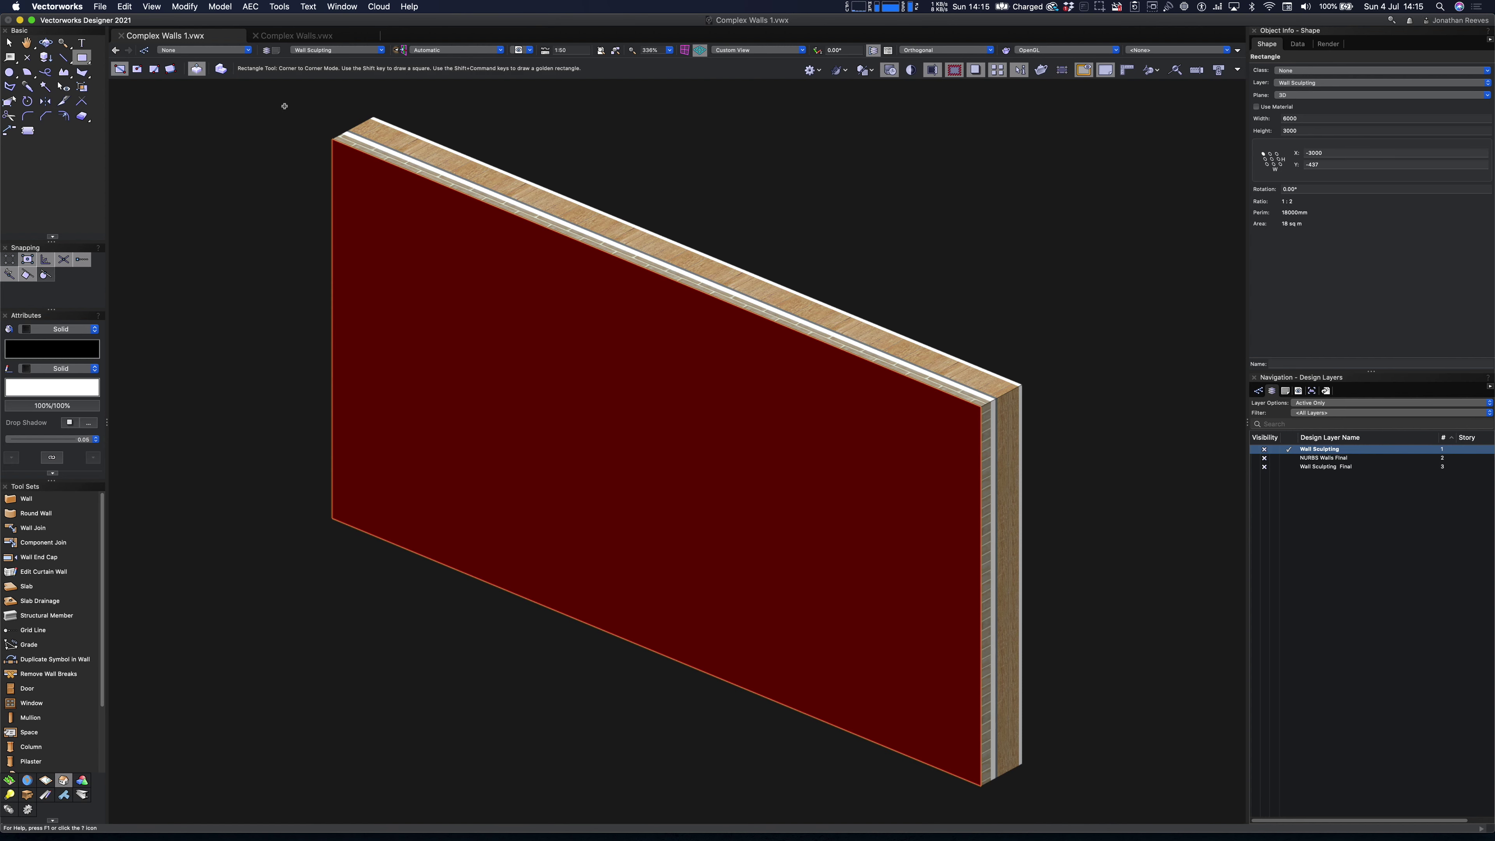
pyautogui.moveTo(393, 546); pyautogui.dragTo(341, 581)
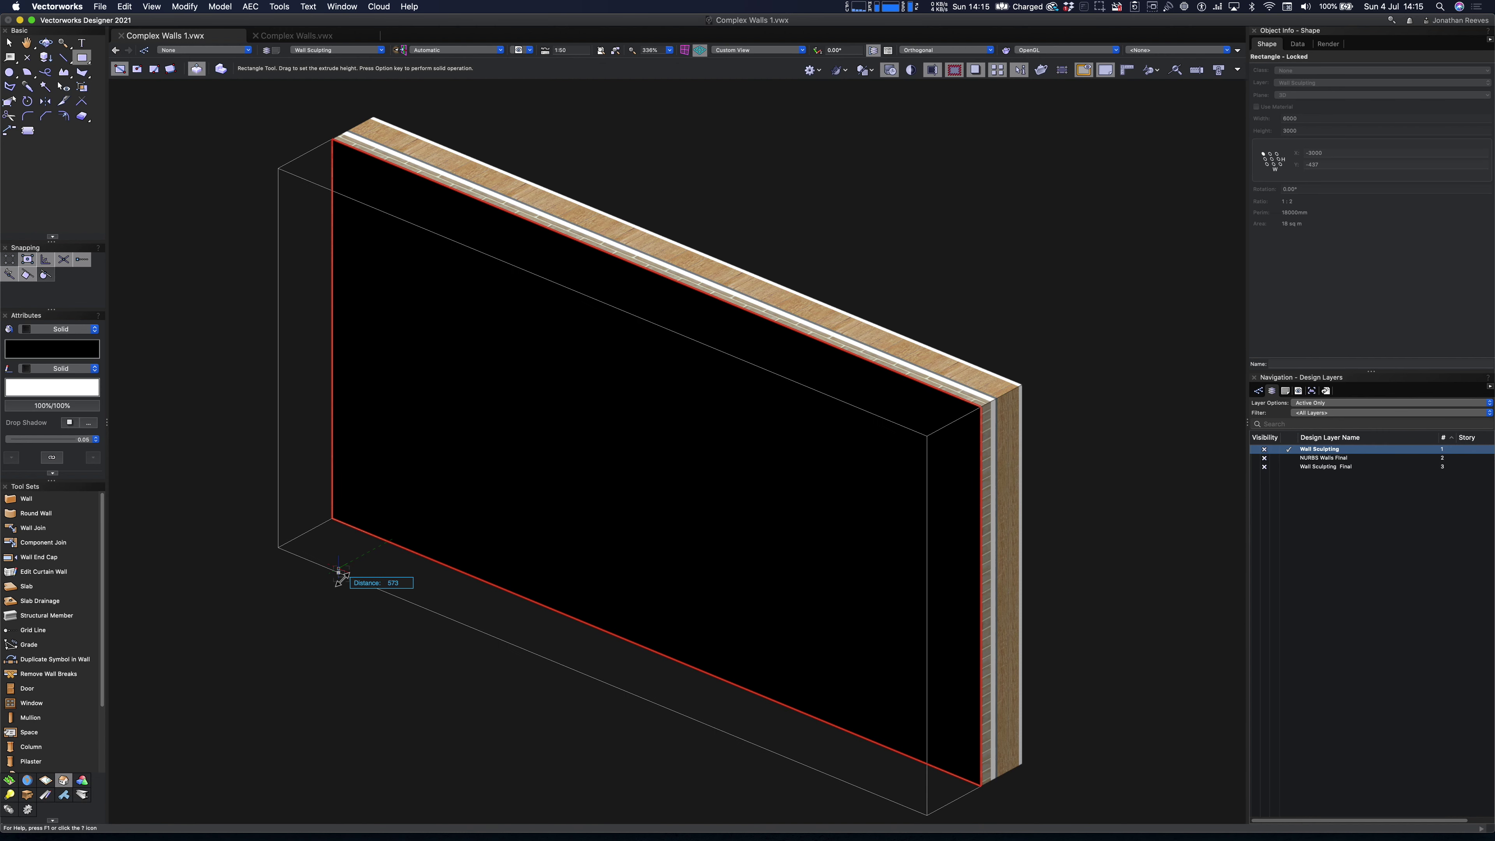
pyautogui.write('500')
pyautogui.press('Return')
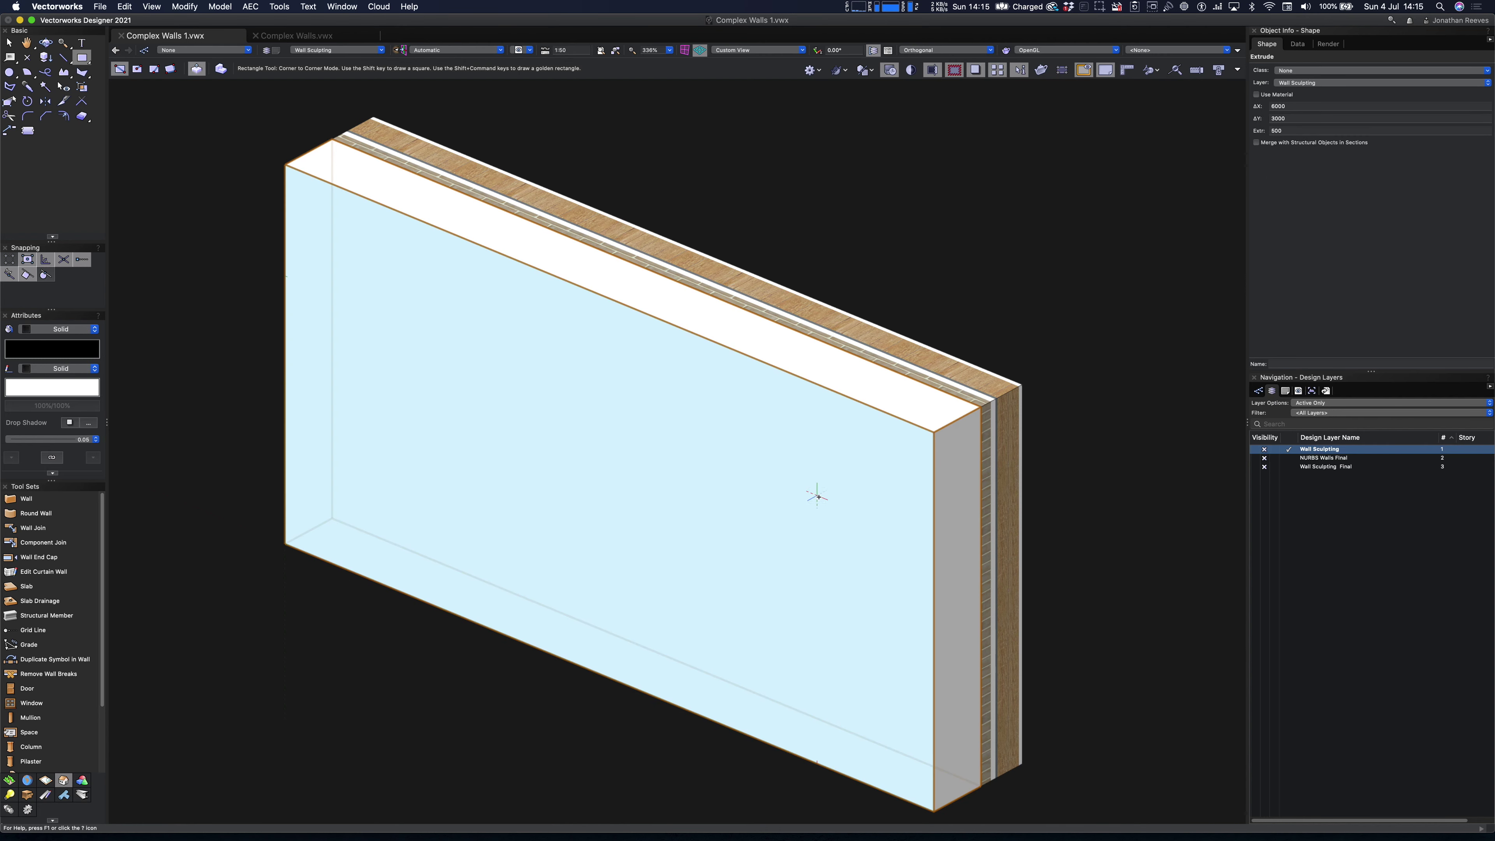
# Try moving the extruded solid away from the wall, and undo the move
pyautogui.press('x')
pyautogui.moveTo(938, 768); pyautogui.dragTo(817, 772)
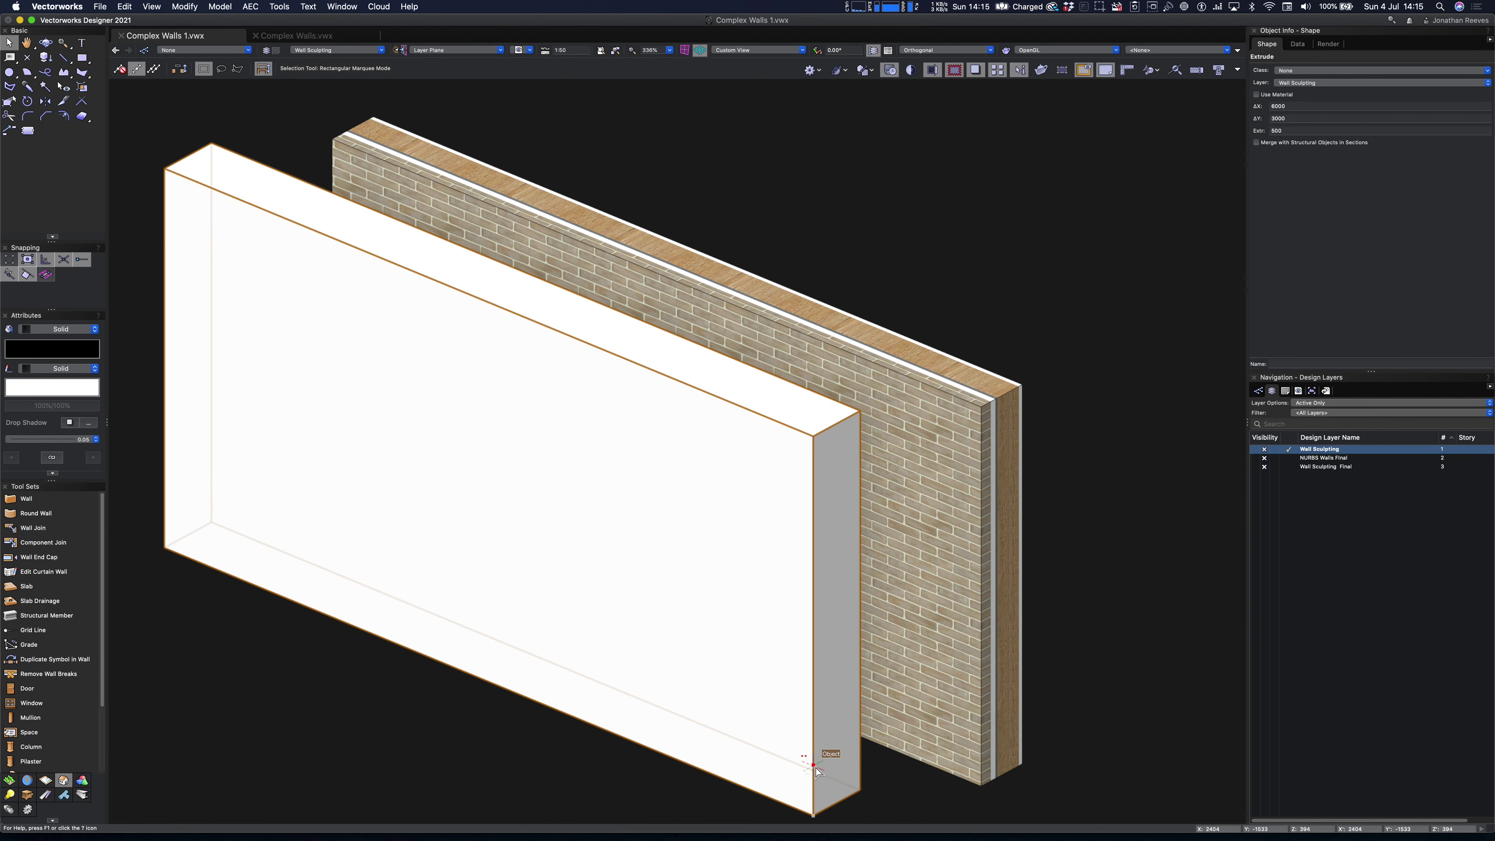
pyautogui.press('super+z')
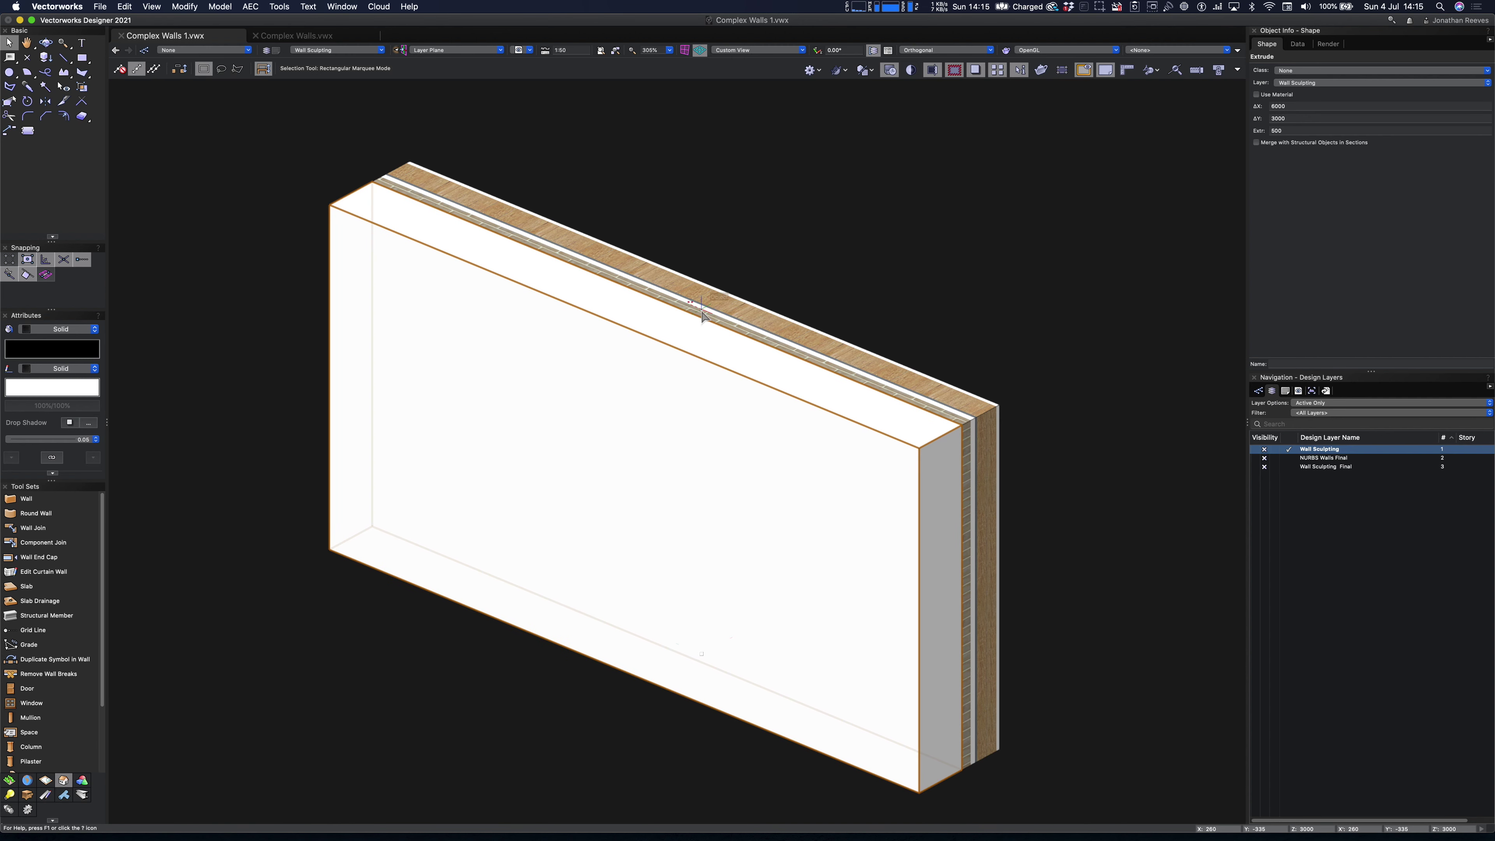
pyautogui.press('super+a')
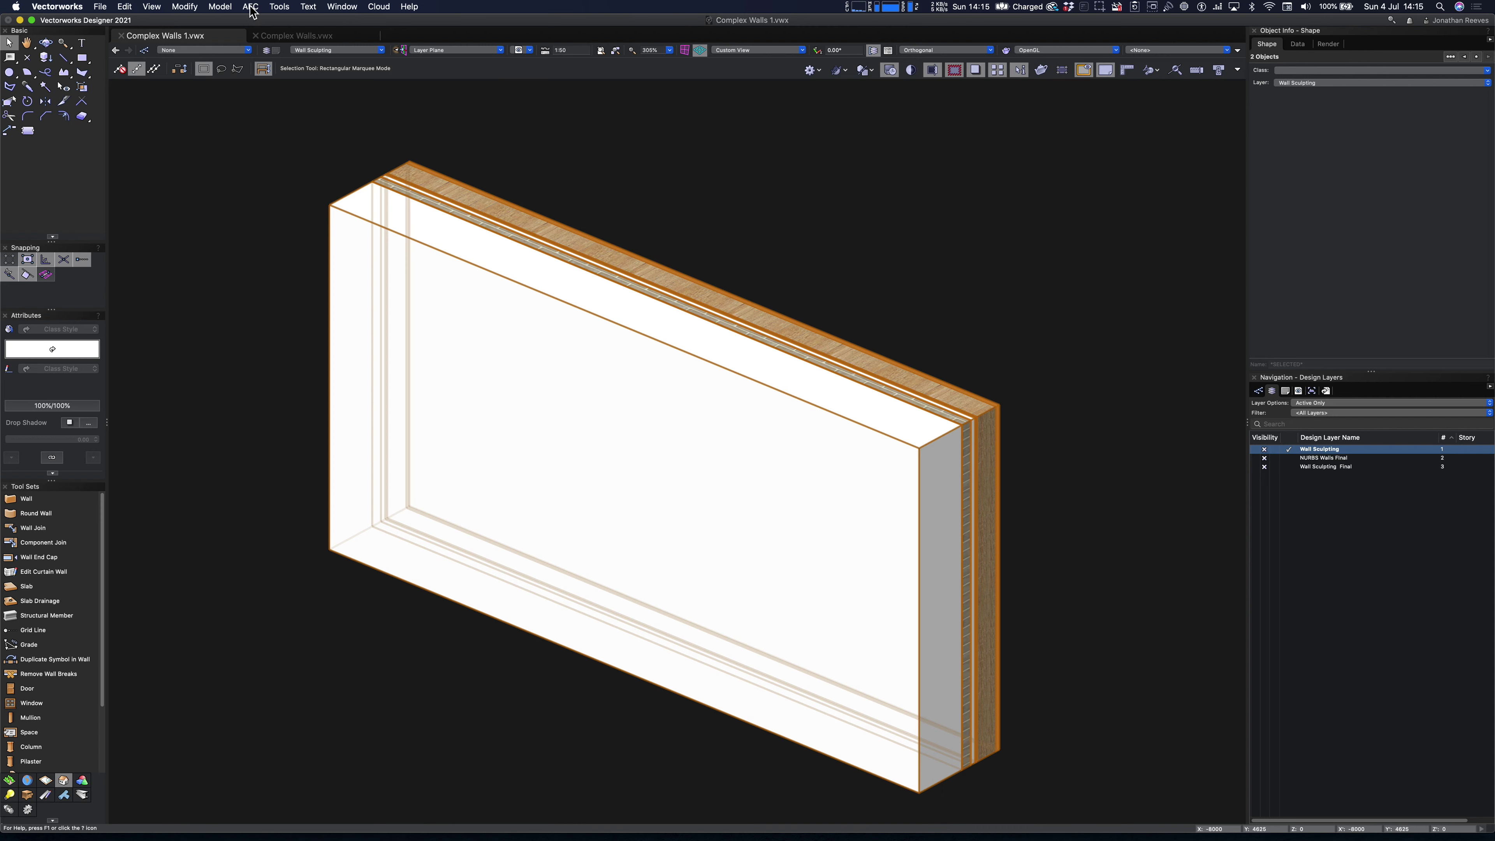
pyautogui.click(667, 156)
pyautogui.click(945, 438)
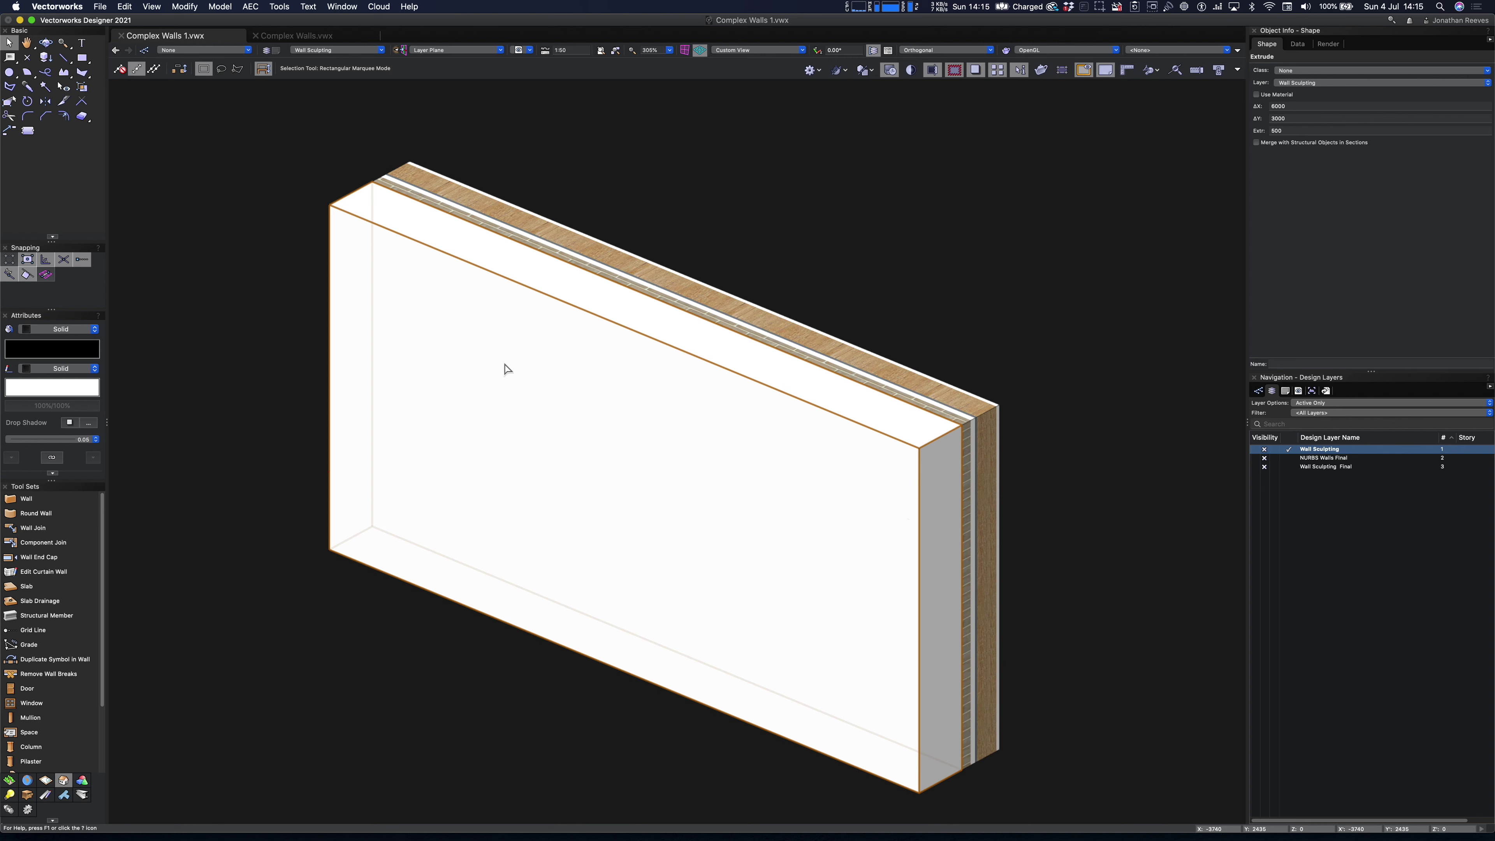
# Float the 3D Modeling tool set, and taper the solid's front face from its base so its upper edge meets the wall
pyautogui.moveTo(82, 781); pyautogui.dragTo(184, 518)
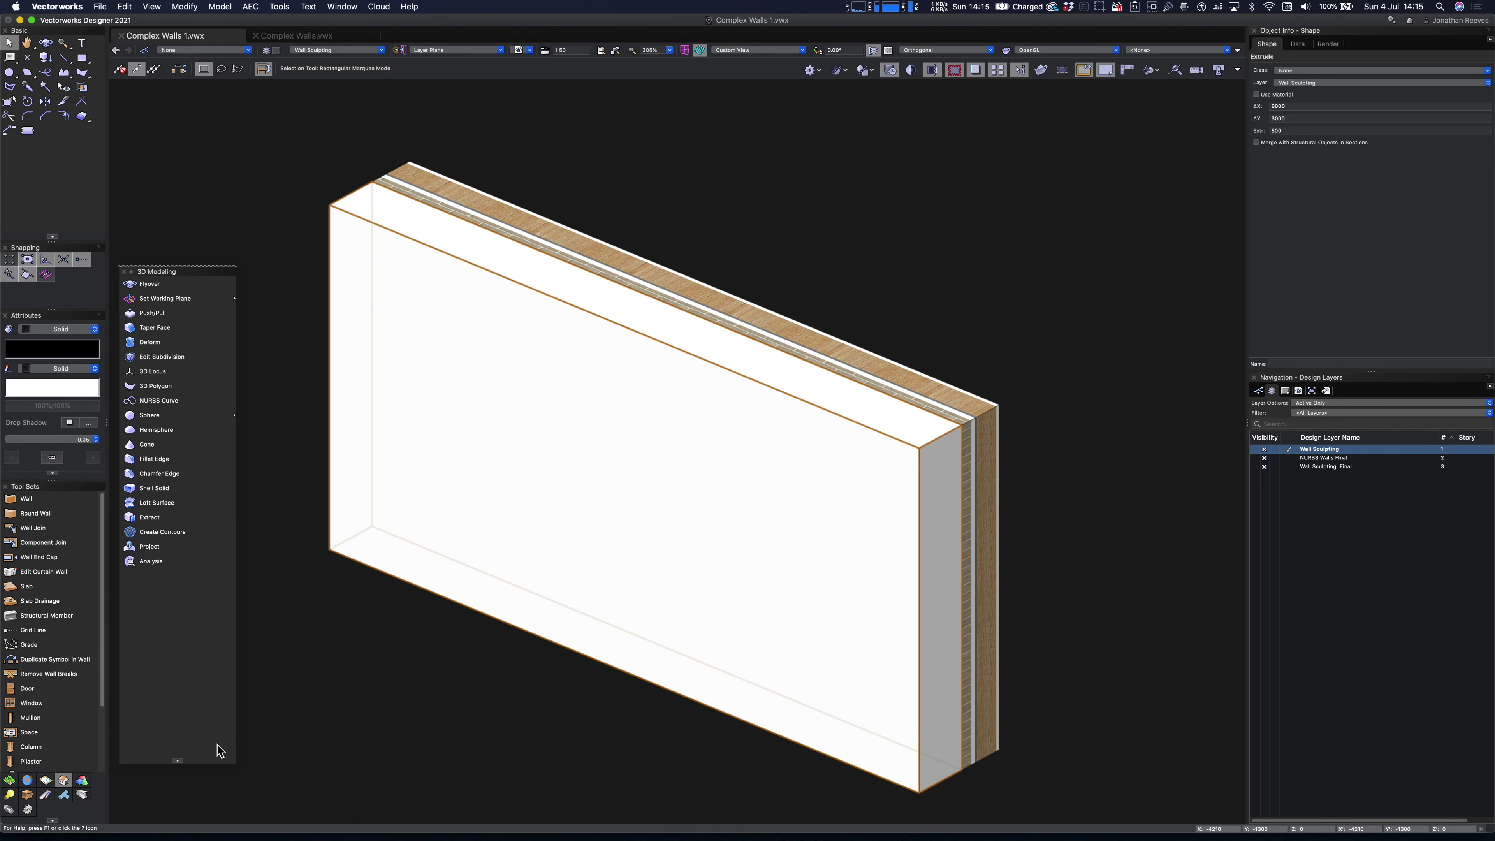
pyautogui.moveTo(234, 764); pyautogui.dragTo(208, 590)
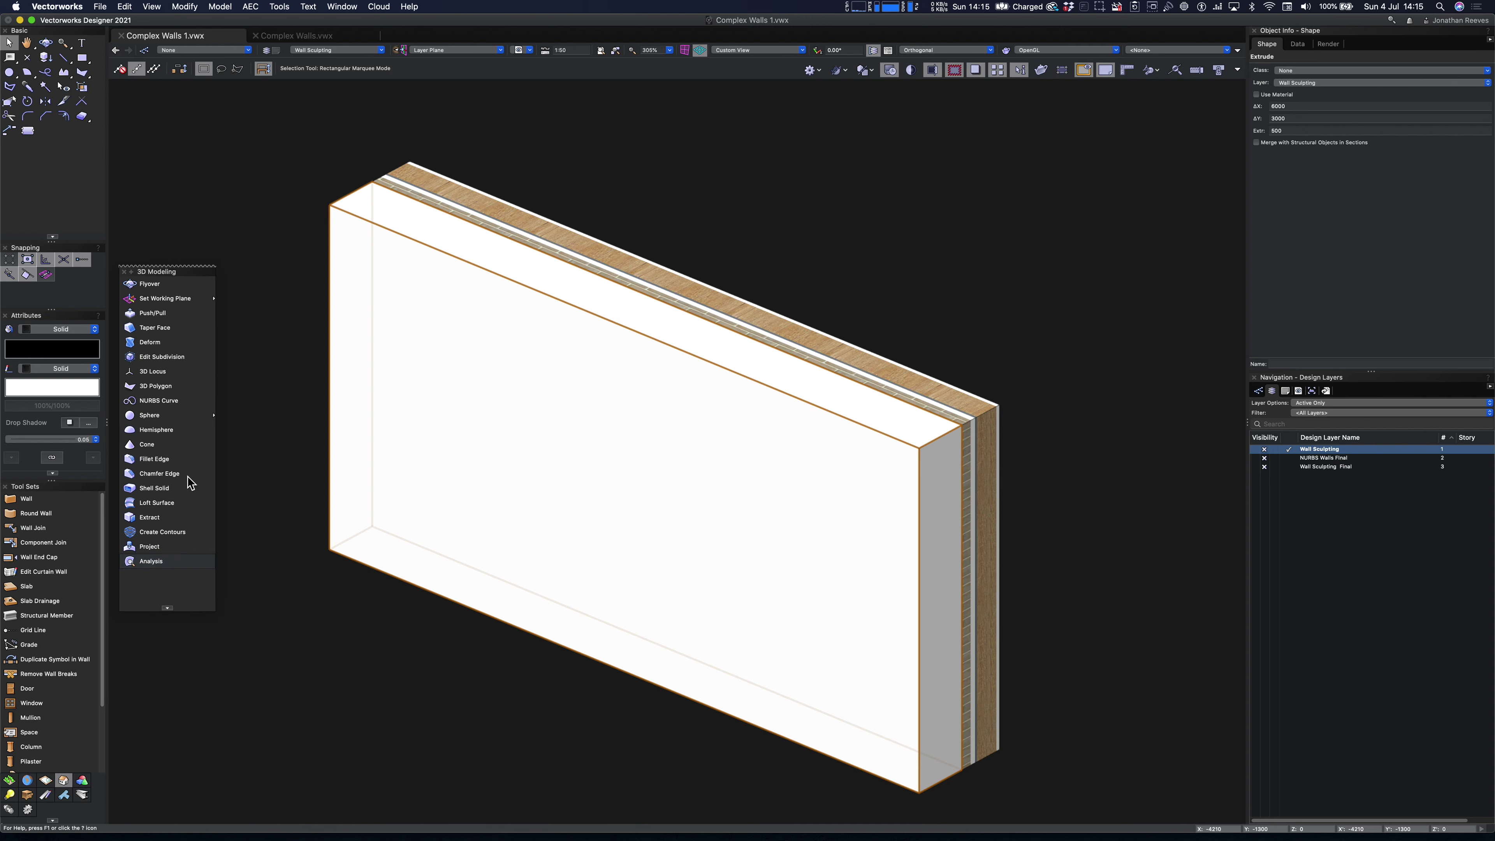
pyautogui.click(154, 331)
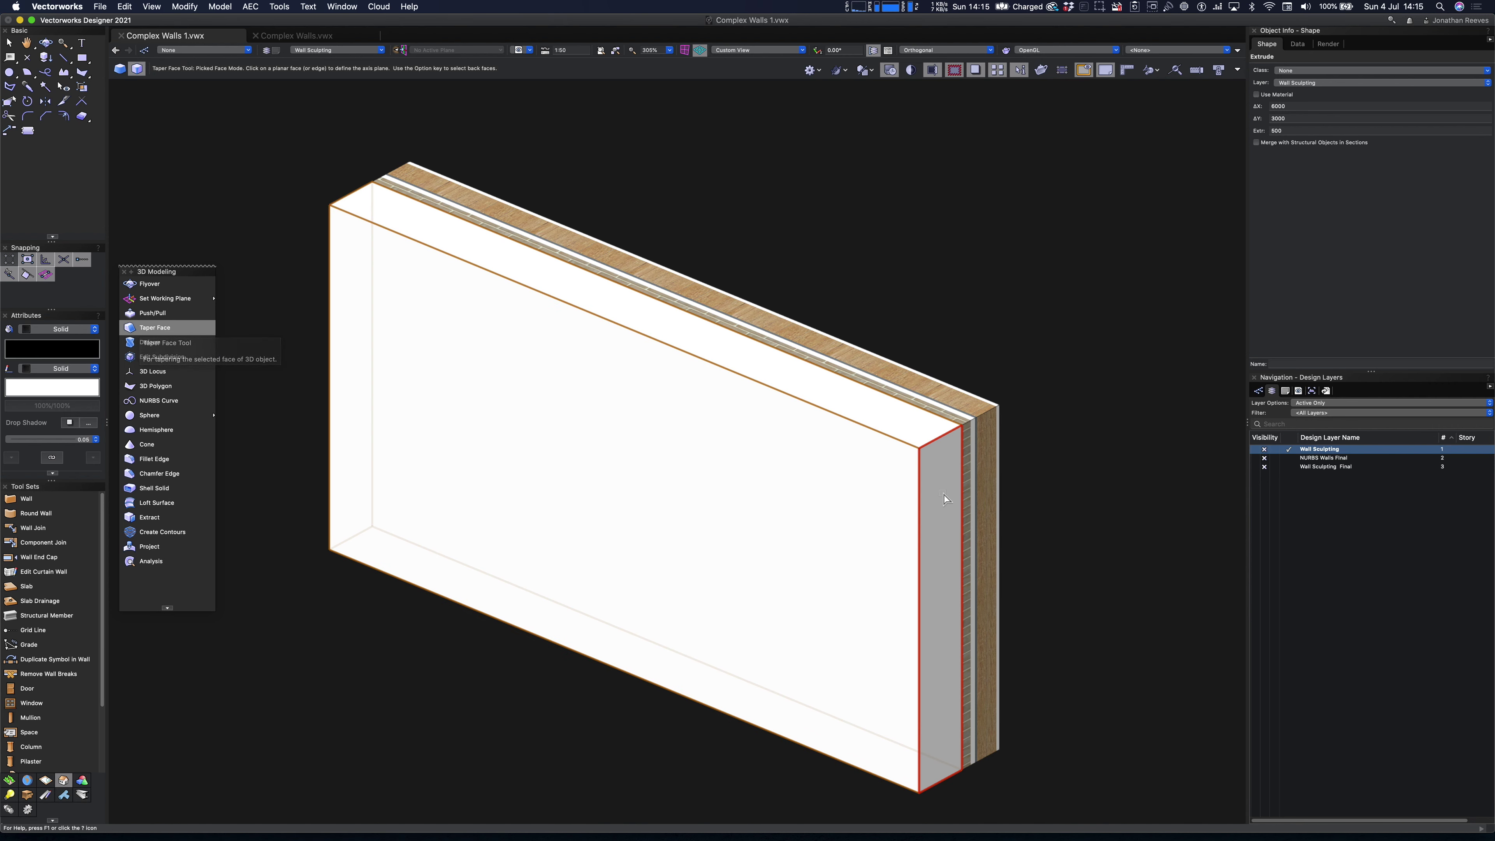
pyautogui.click(389, 560)
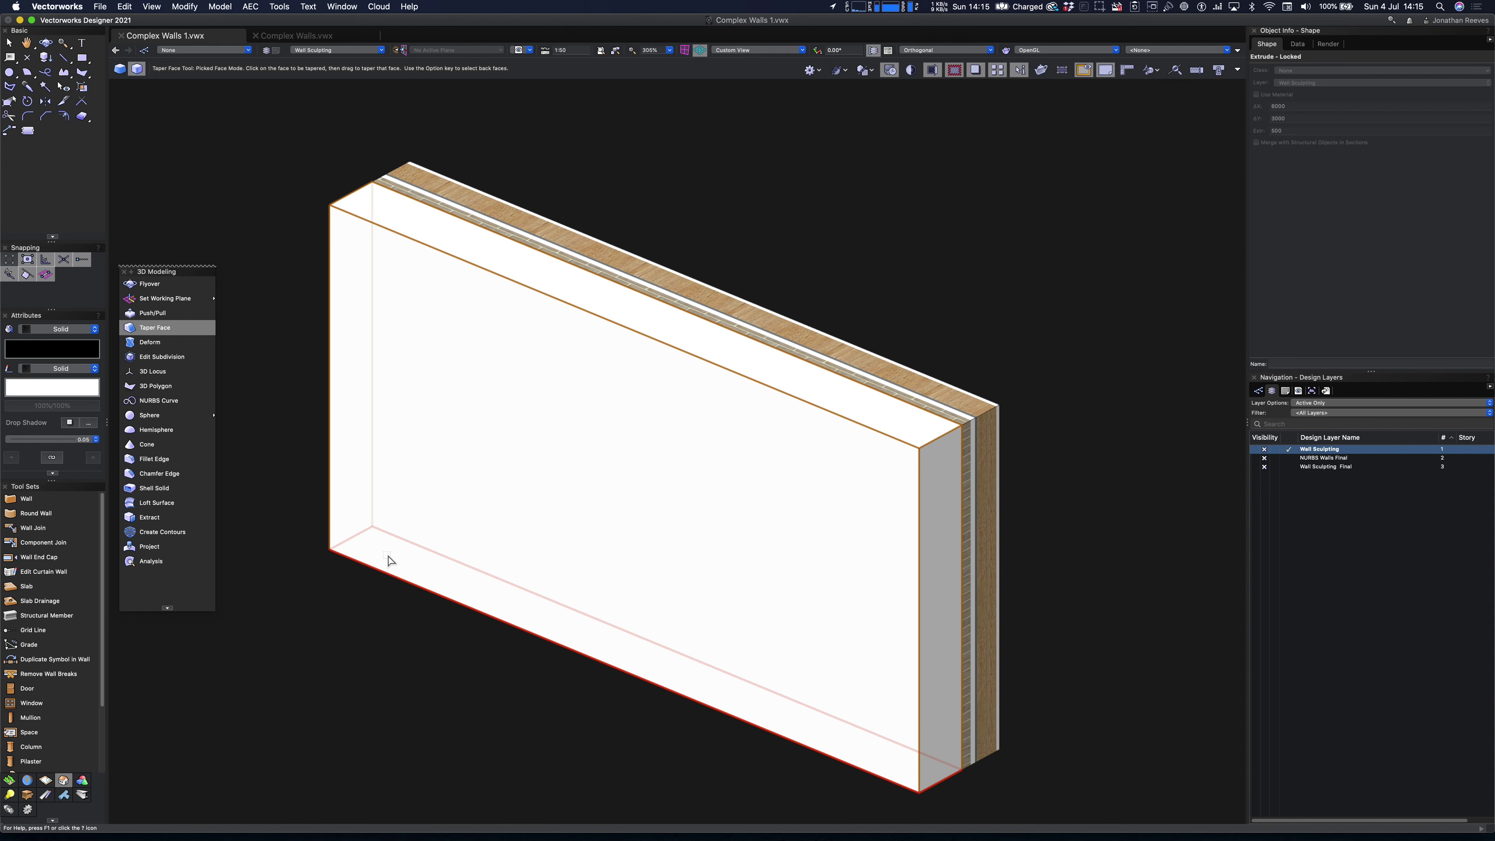
pyautogui.click(358, 252)
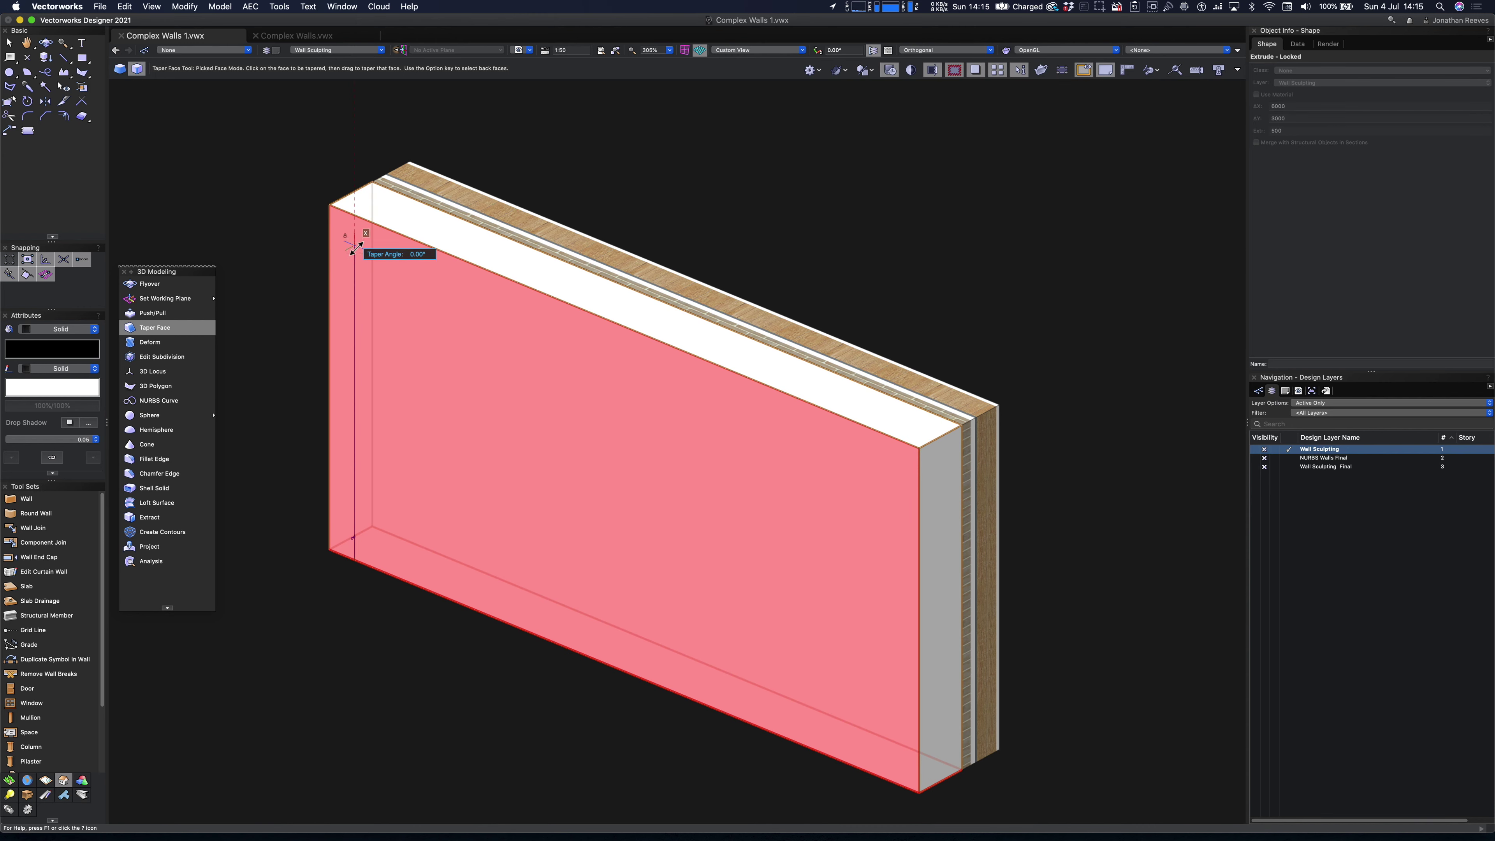
pyautogui.scroll(2, 370, 206)
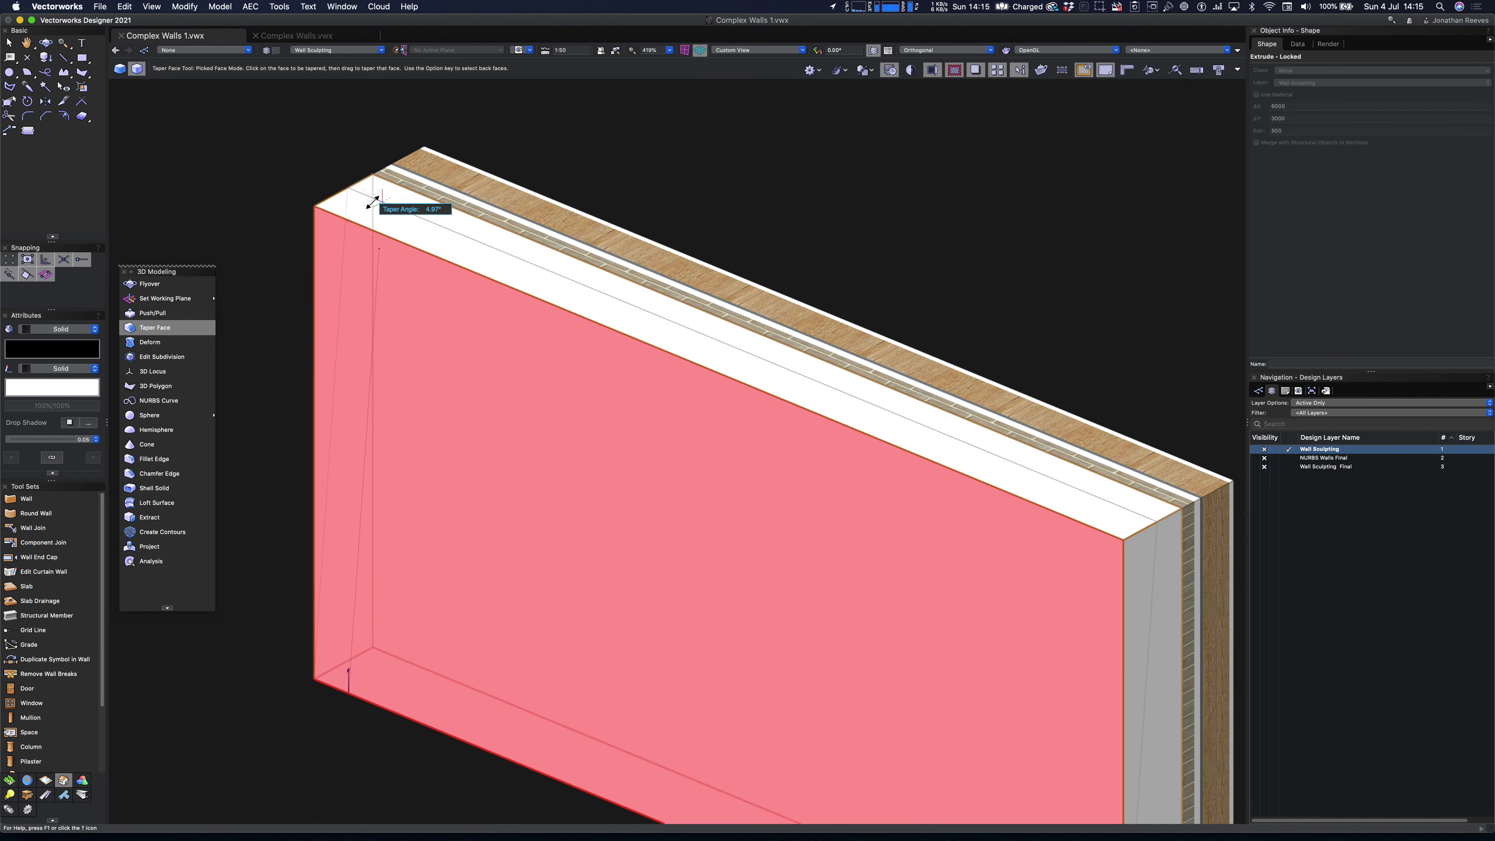
pyautogui.scroll(2, 371, 204)
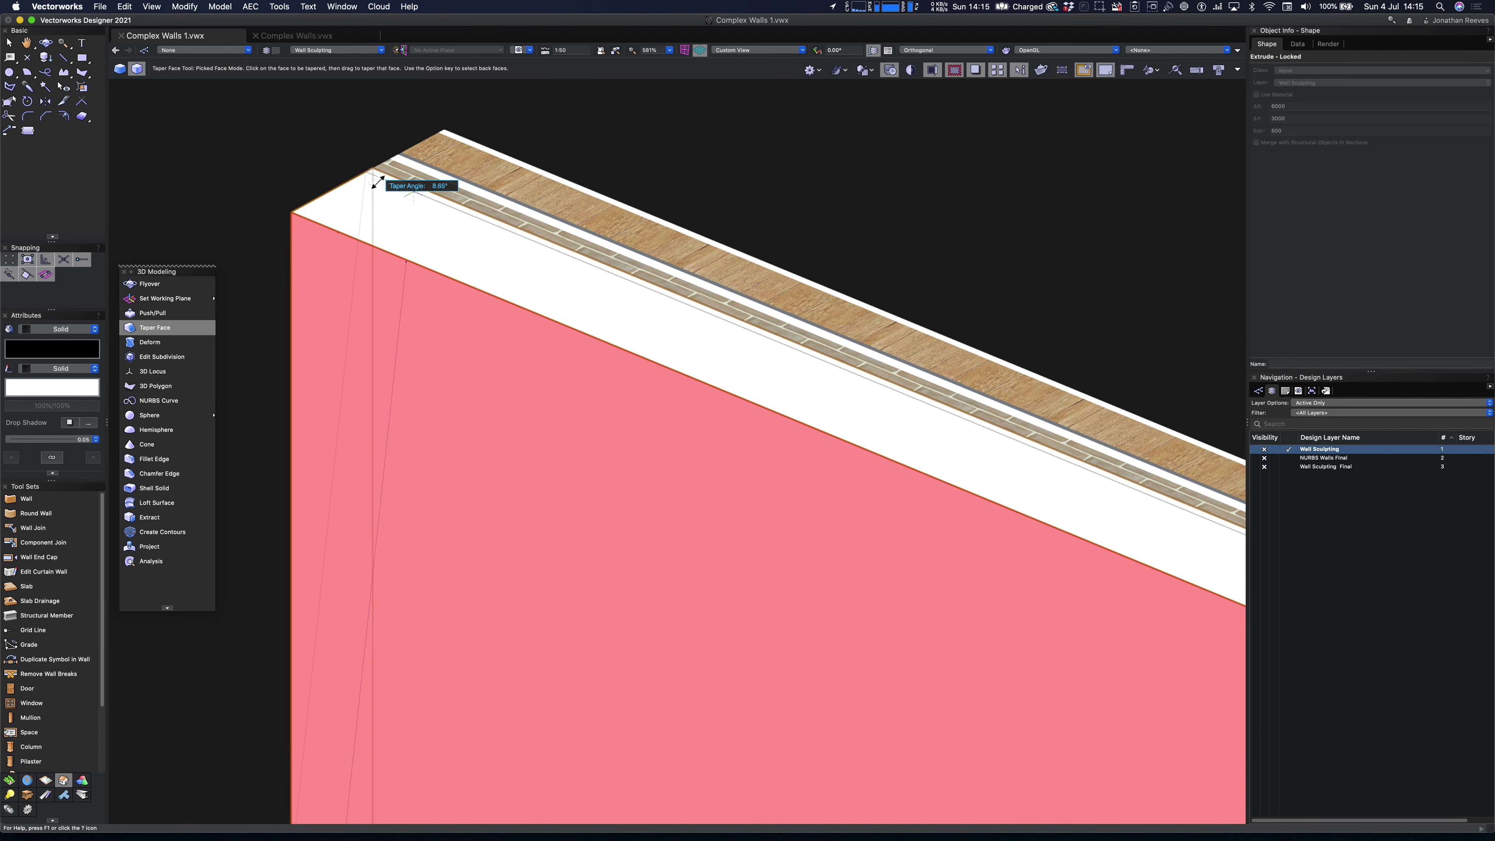
pyautogui.click(379, 197)
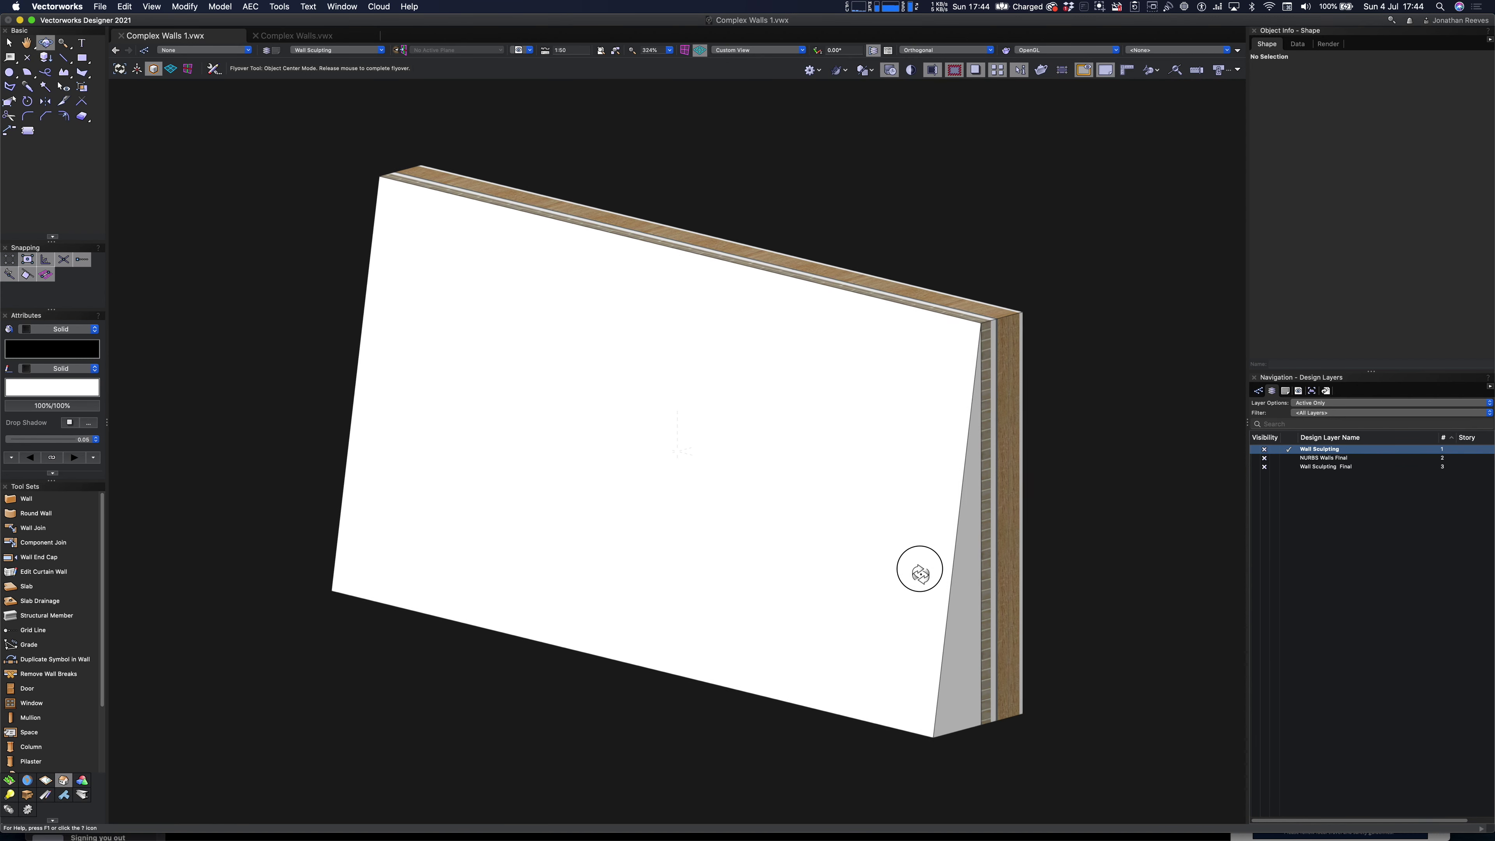
# Decline the autosave, and create a wall projection from the tapered solid and the wall with ClayBricks as the feature component
pyautogui.moveTo(908, 571); pyautogui.dragTo(839, 615)
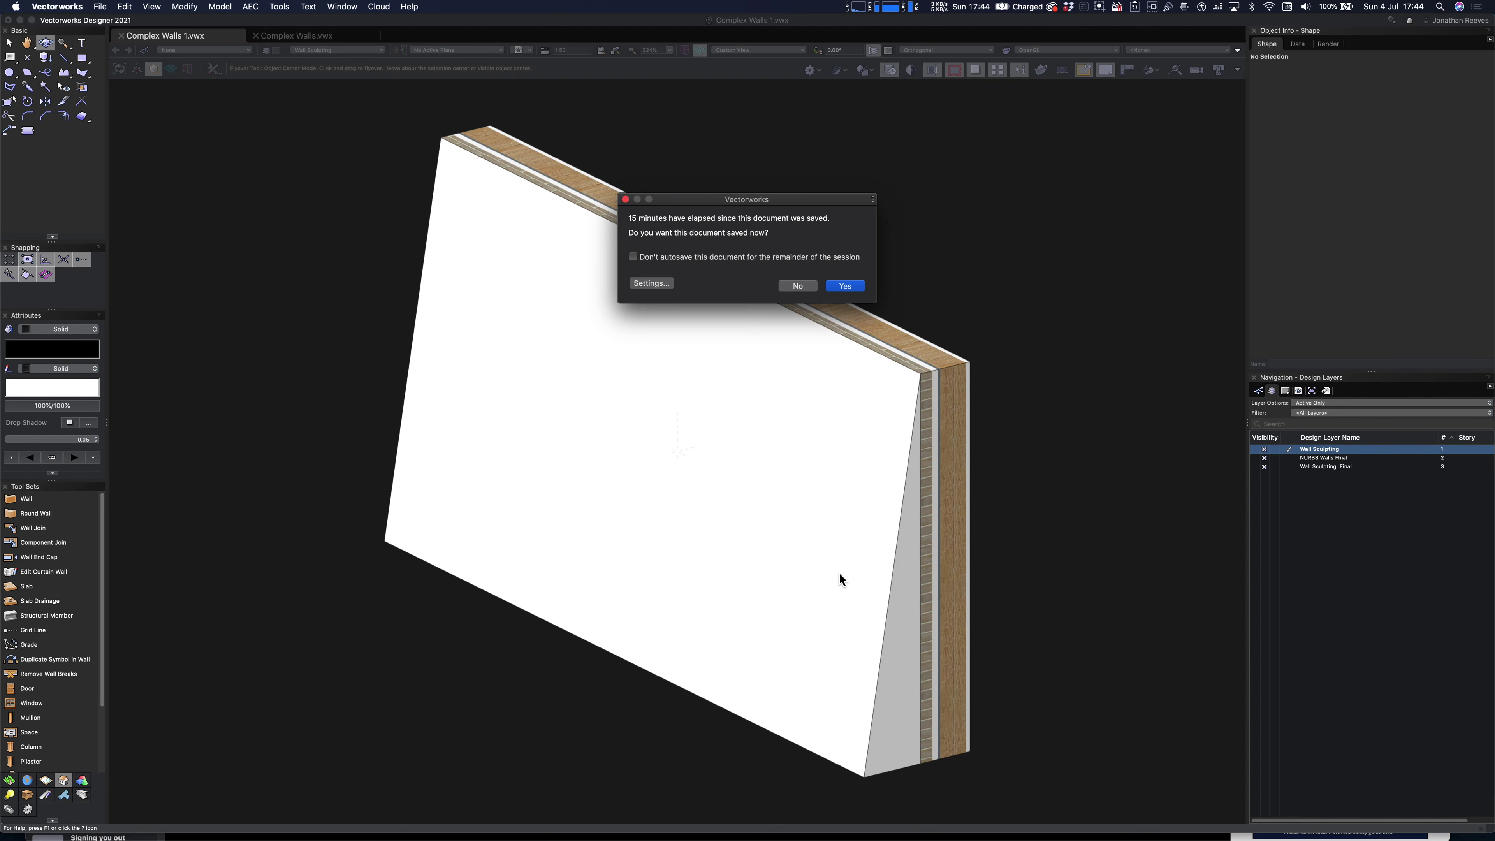
pyautogui.click(798, 286)
pyautogui.press('x')
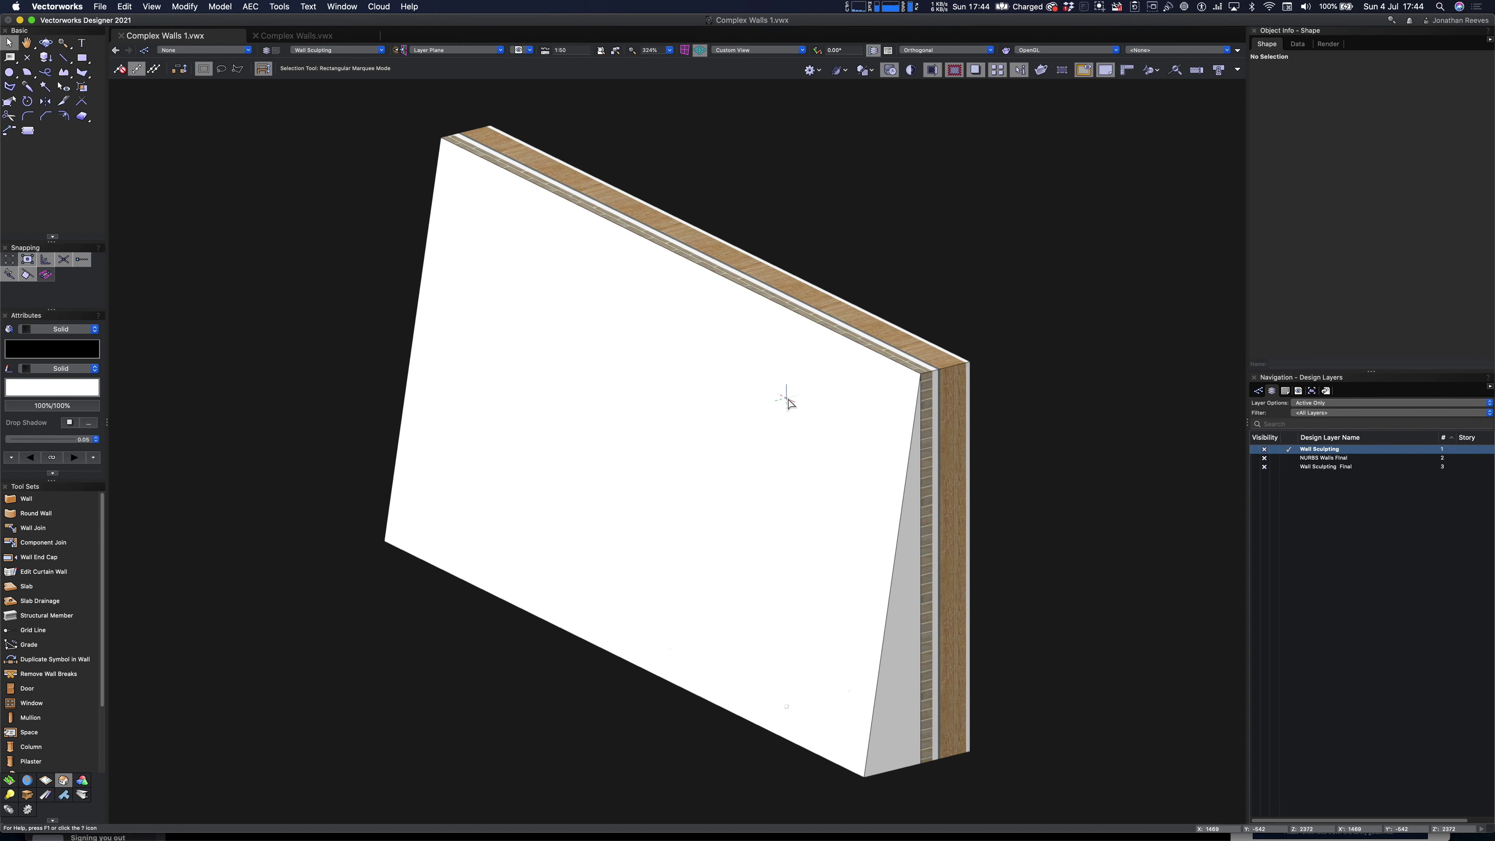
pyautogui.press('super+a')
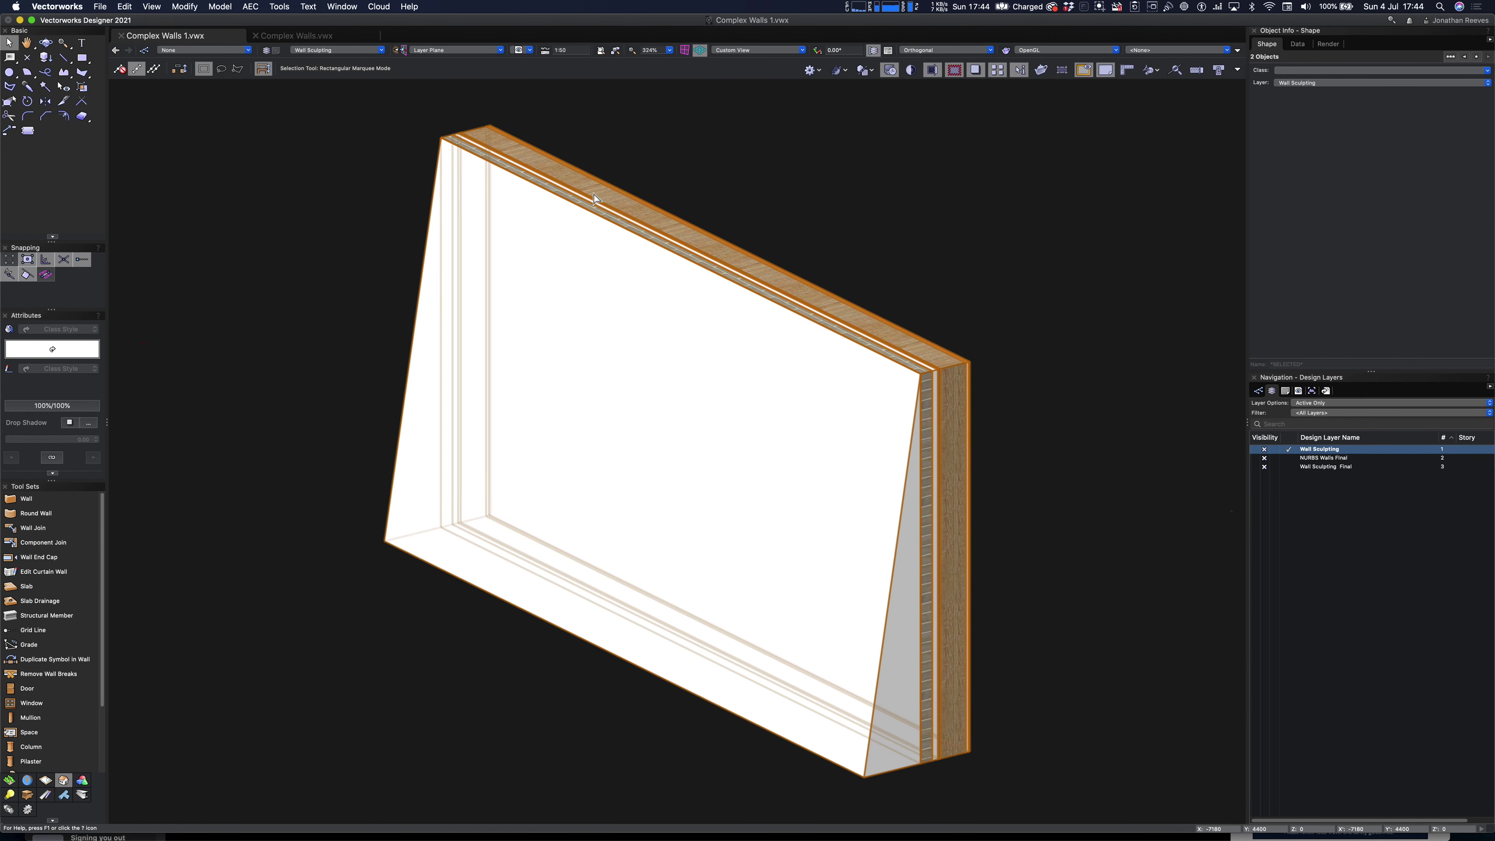
pyautogui.click(251, 6)
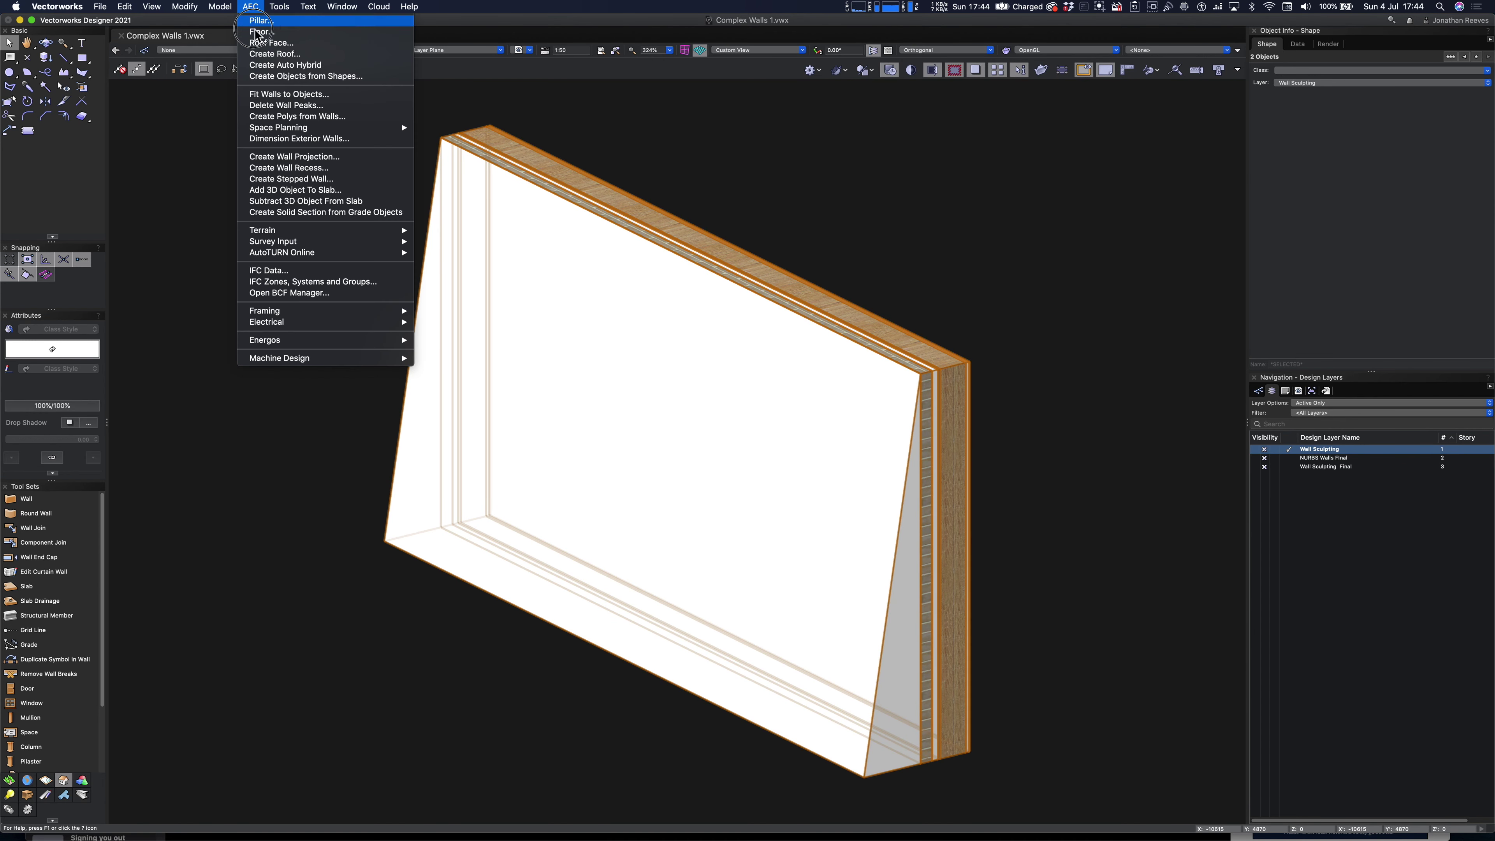
pyautogui.click(282, 157)
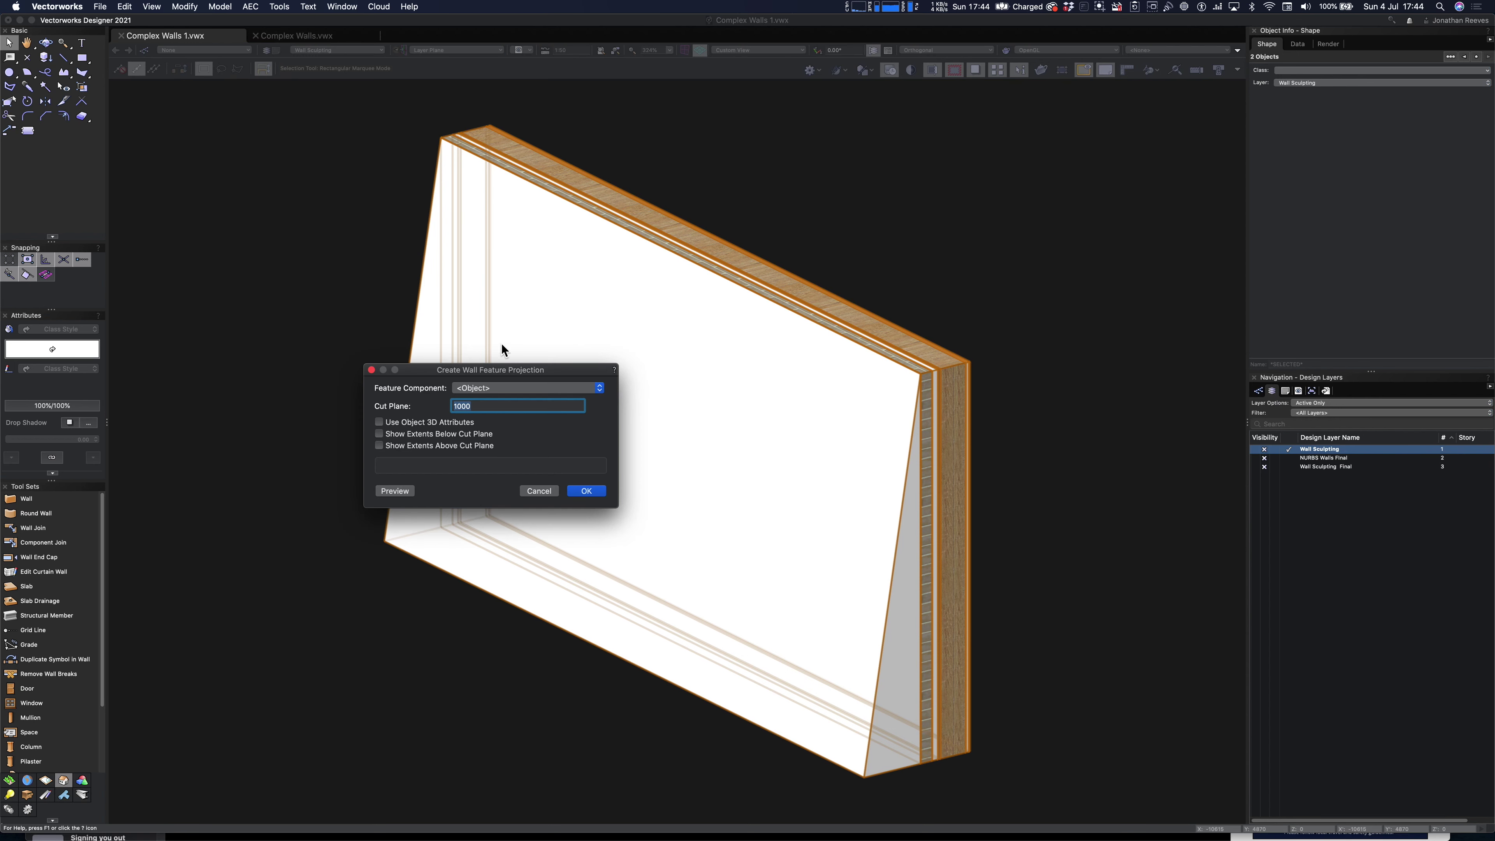
pyautogui.moveTo(516, 372); pyautogui.dragTo(712, 376)
pyautogui.click(707, 393)
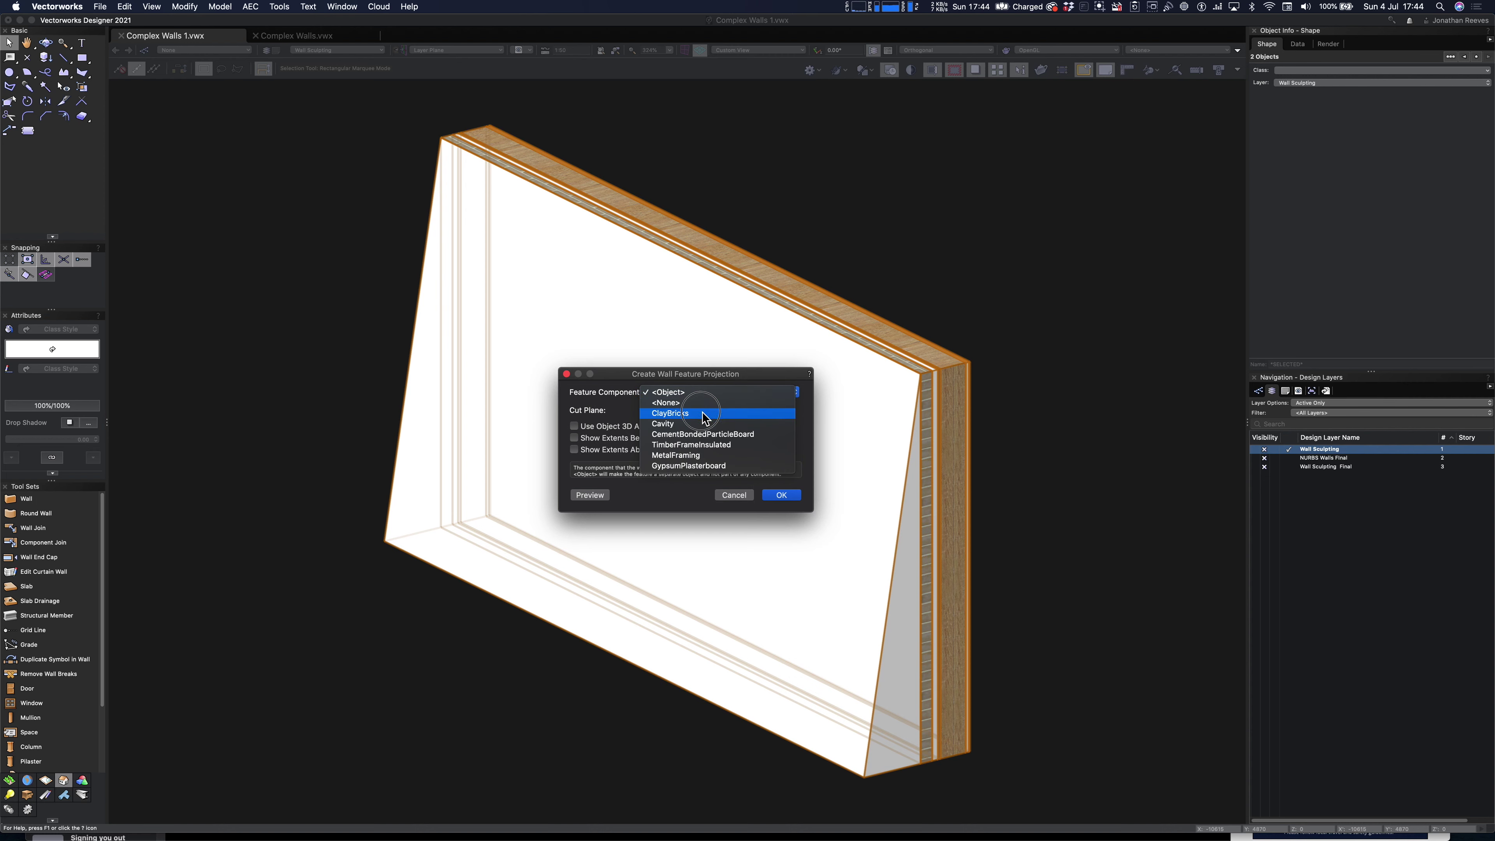
pyautogui.click(705, 415)
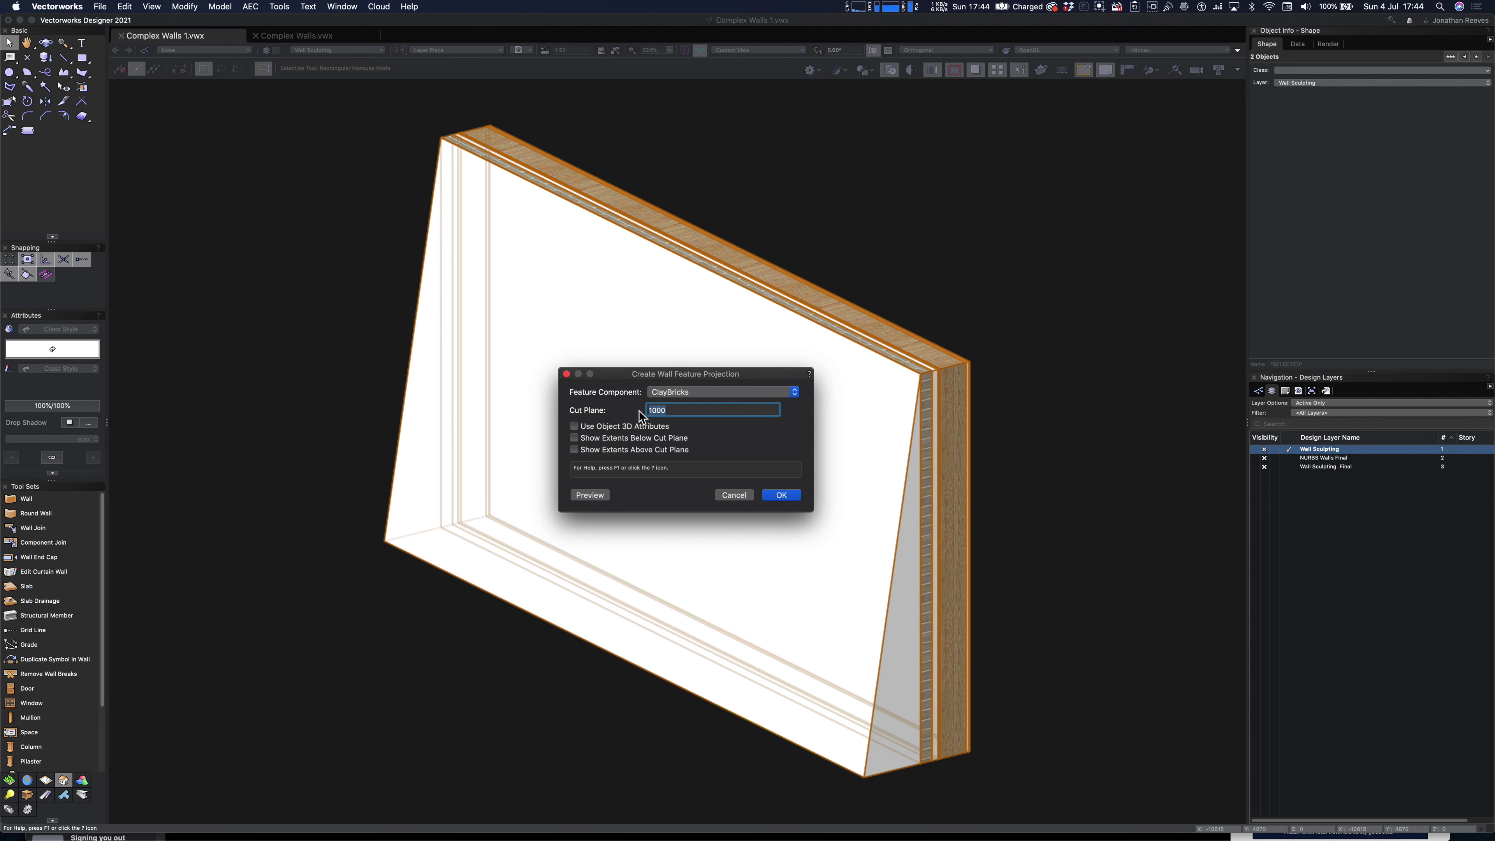
pyautogui.click(782, 495)
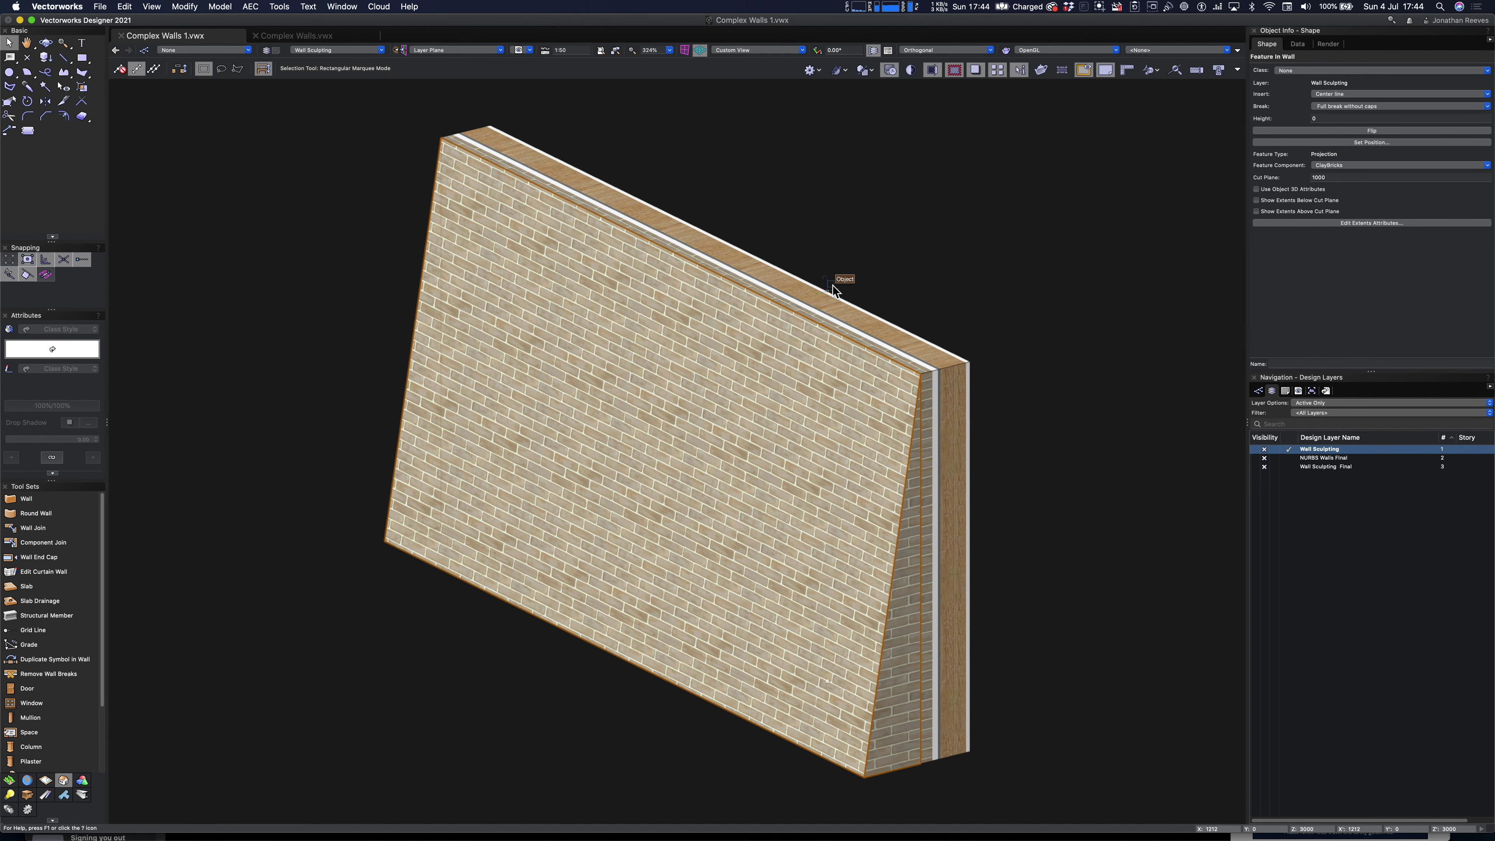
# Switch to the Top/Plan view and set the wall projection's cut plane to 100 mm
pyautogui.press('super+5')
pyautogui.click(1341, 177)
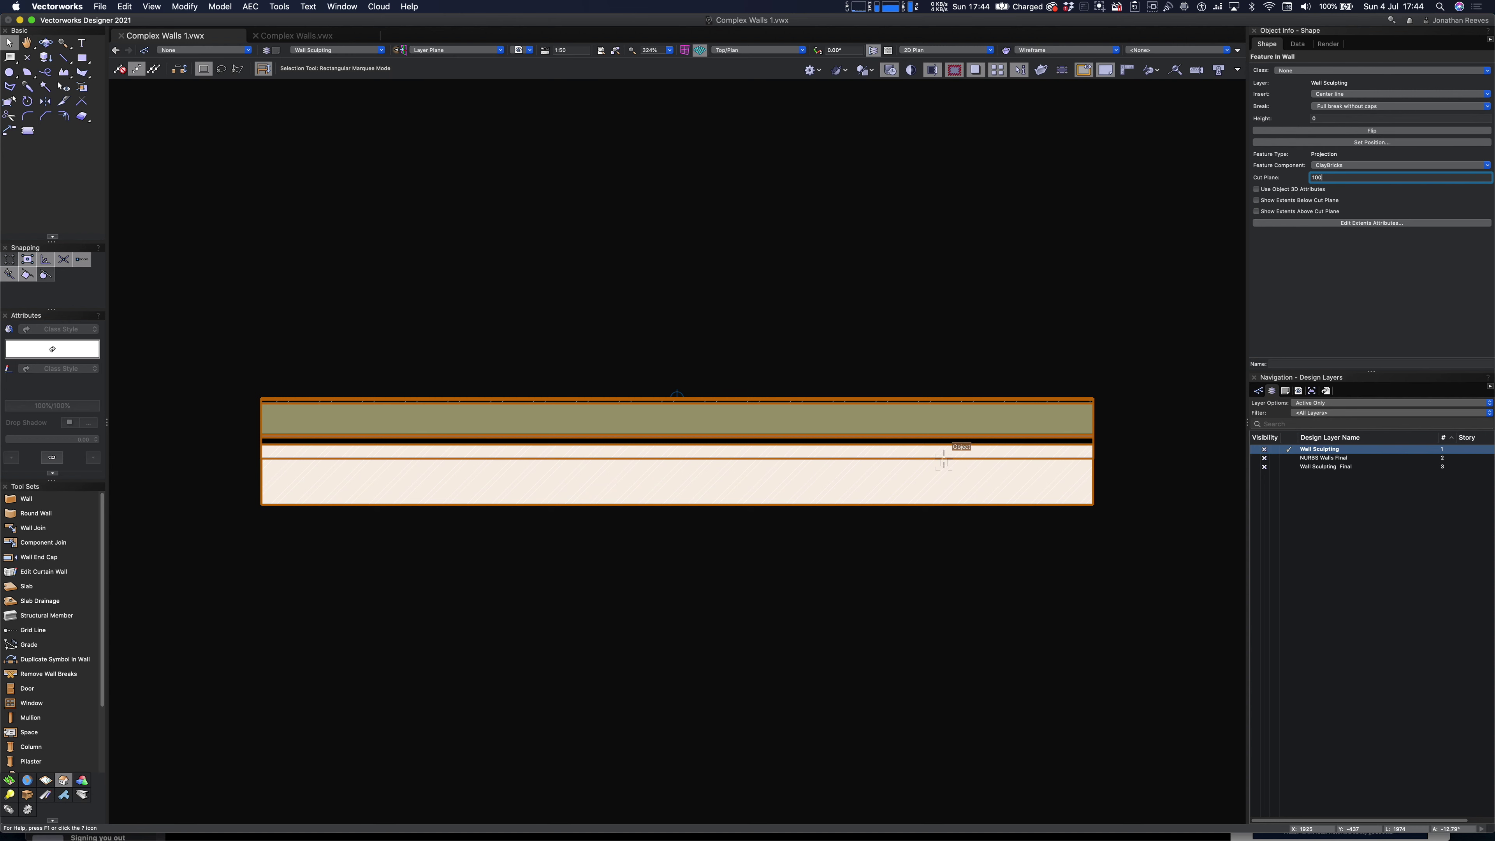
pyautogui.press('Return')
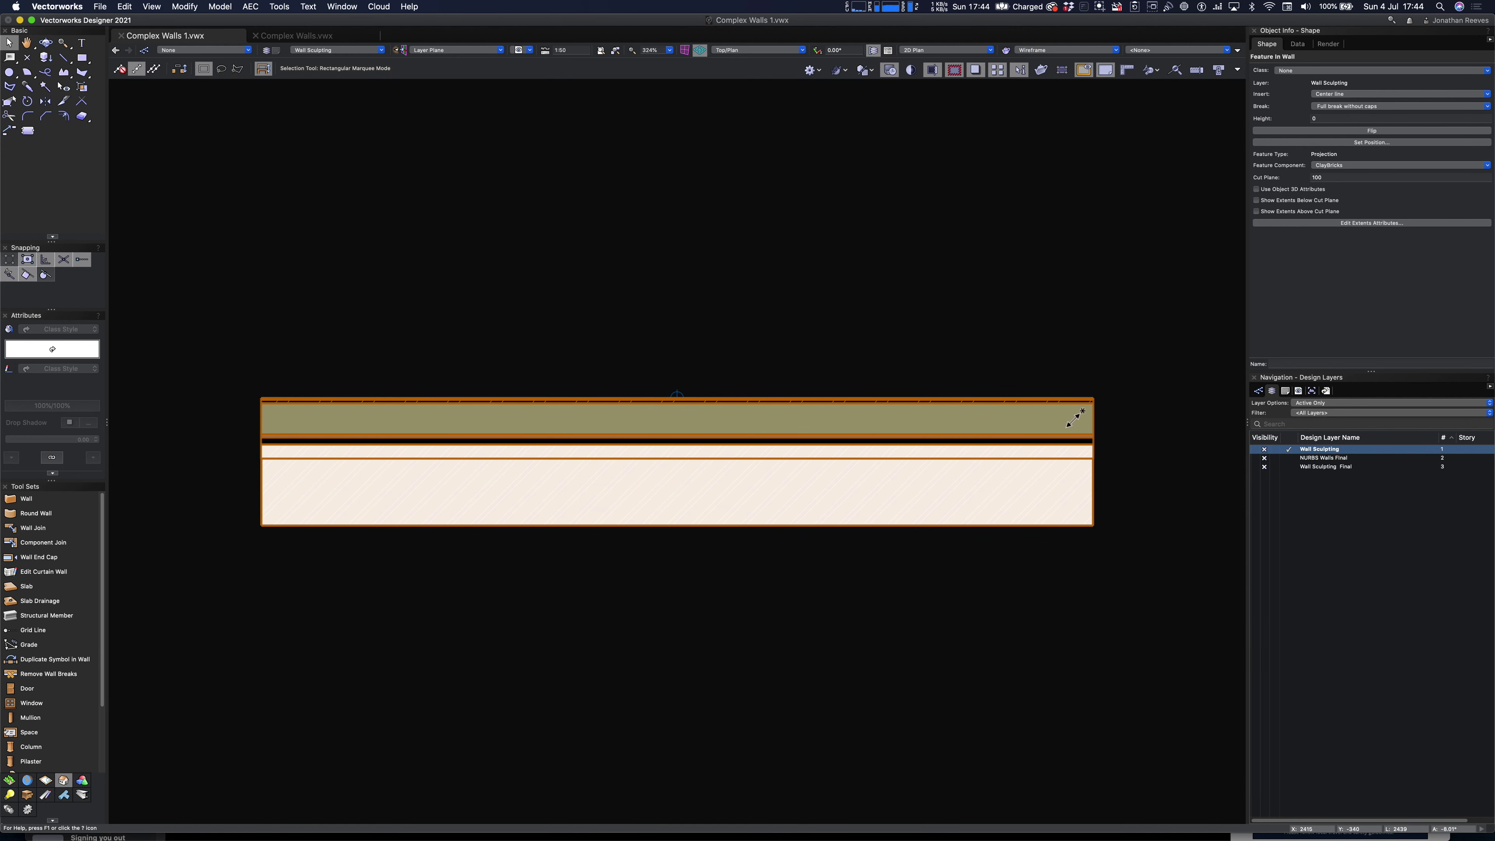
# Set the wall projection's cut plane to 3 m
pyautogui.click(1313, 177)
pyautogui.write('3m')
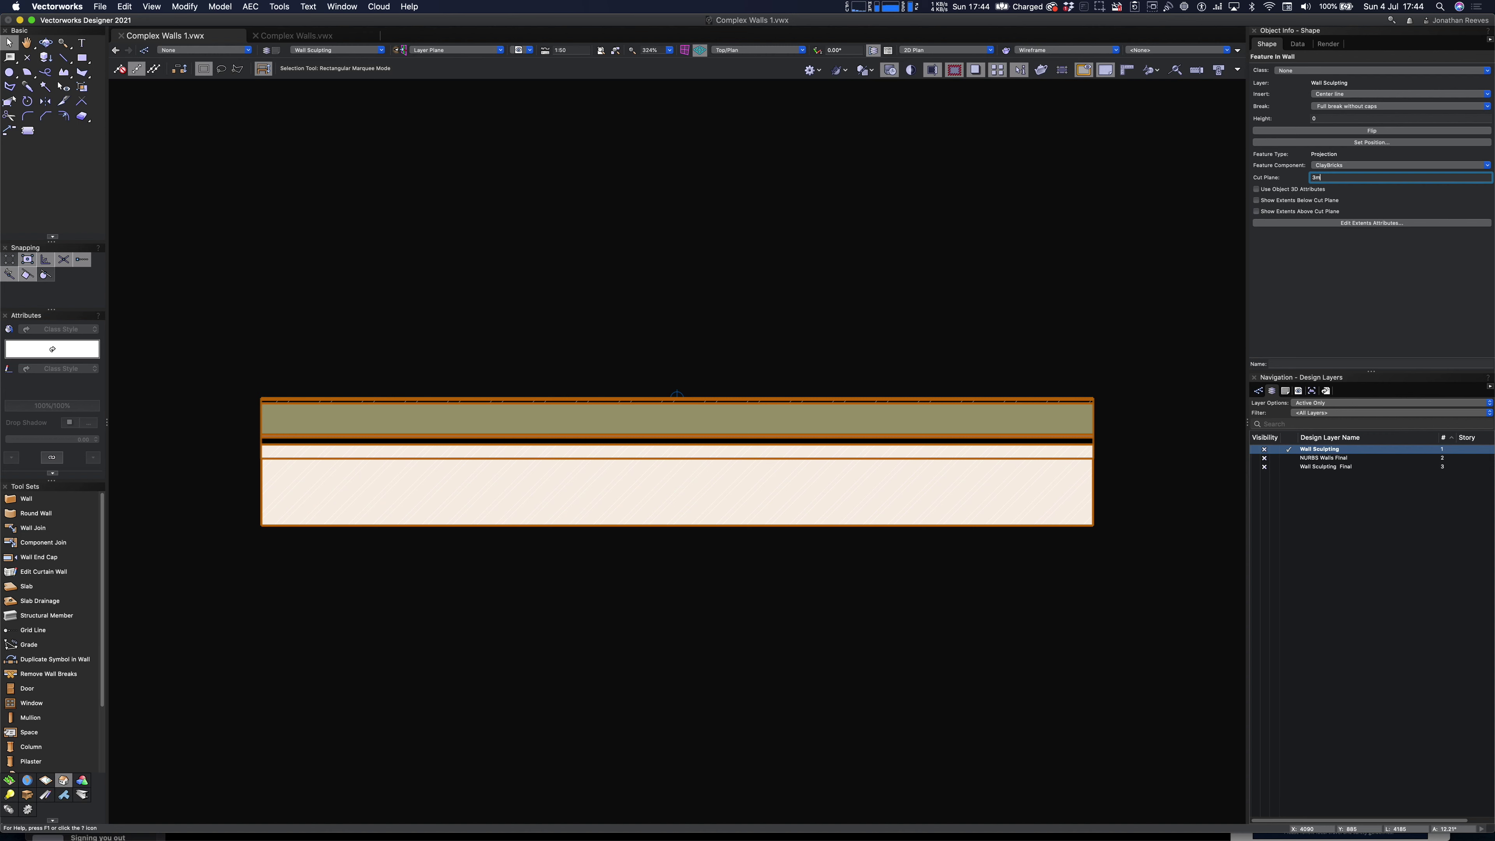
pyautogui.press('Return')
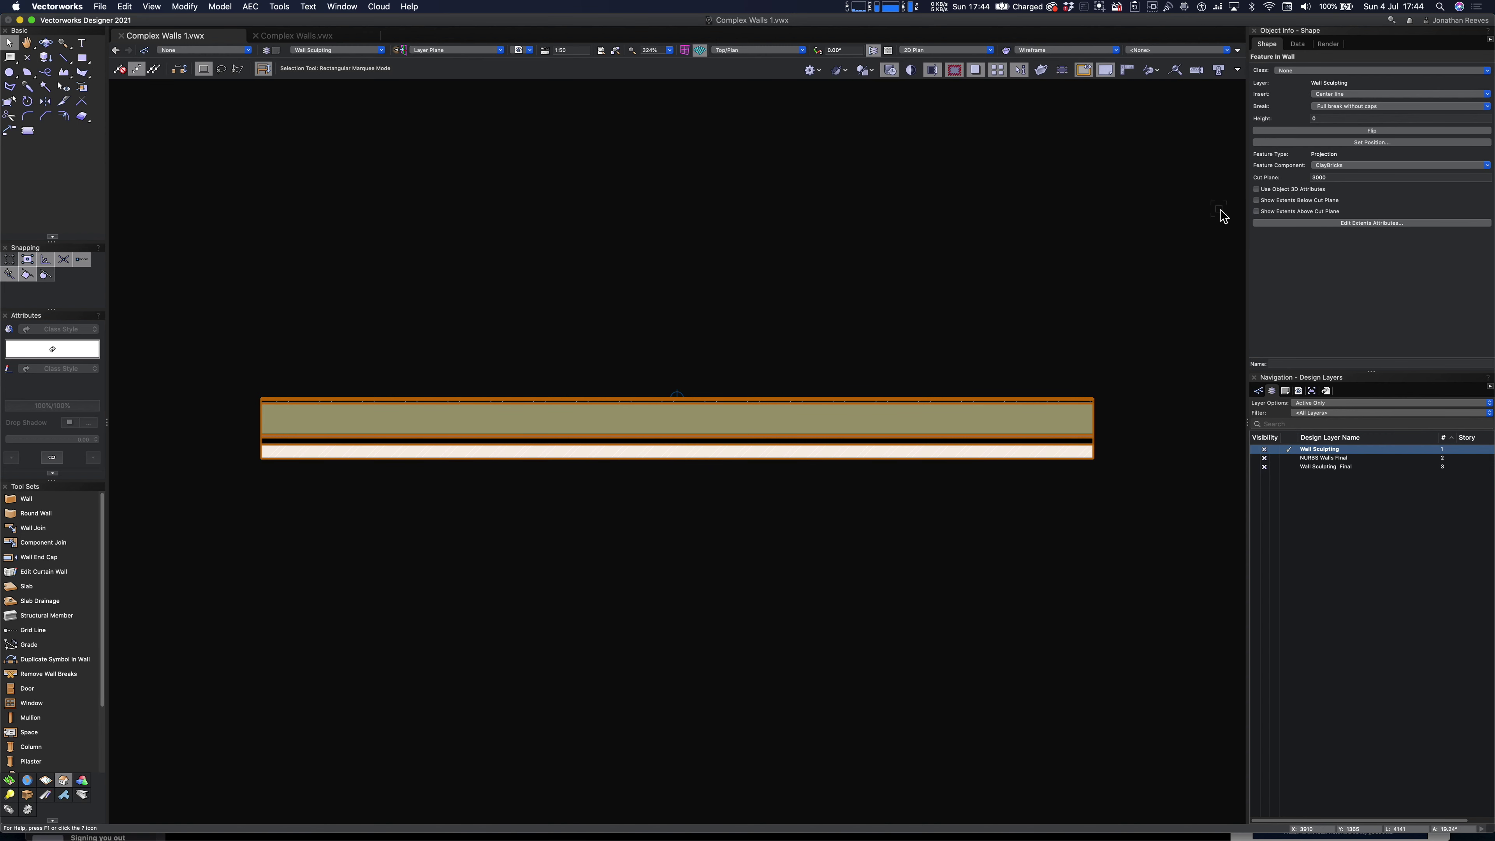
# Set the wall projection's cut plane to 1 m
pyautogui.click(1314, 178)
pyautogui.write('1')
pyautogui.write('m')
pyautogui.press('Return')
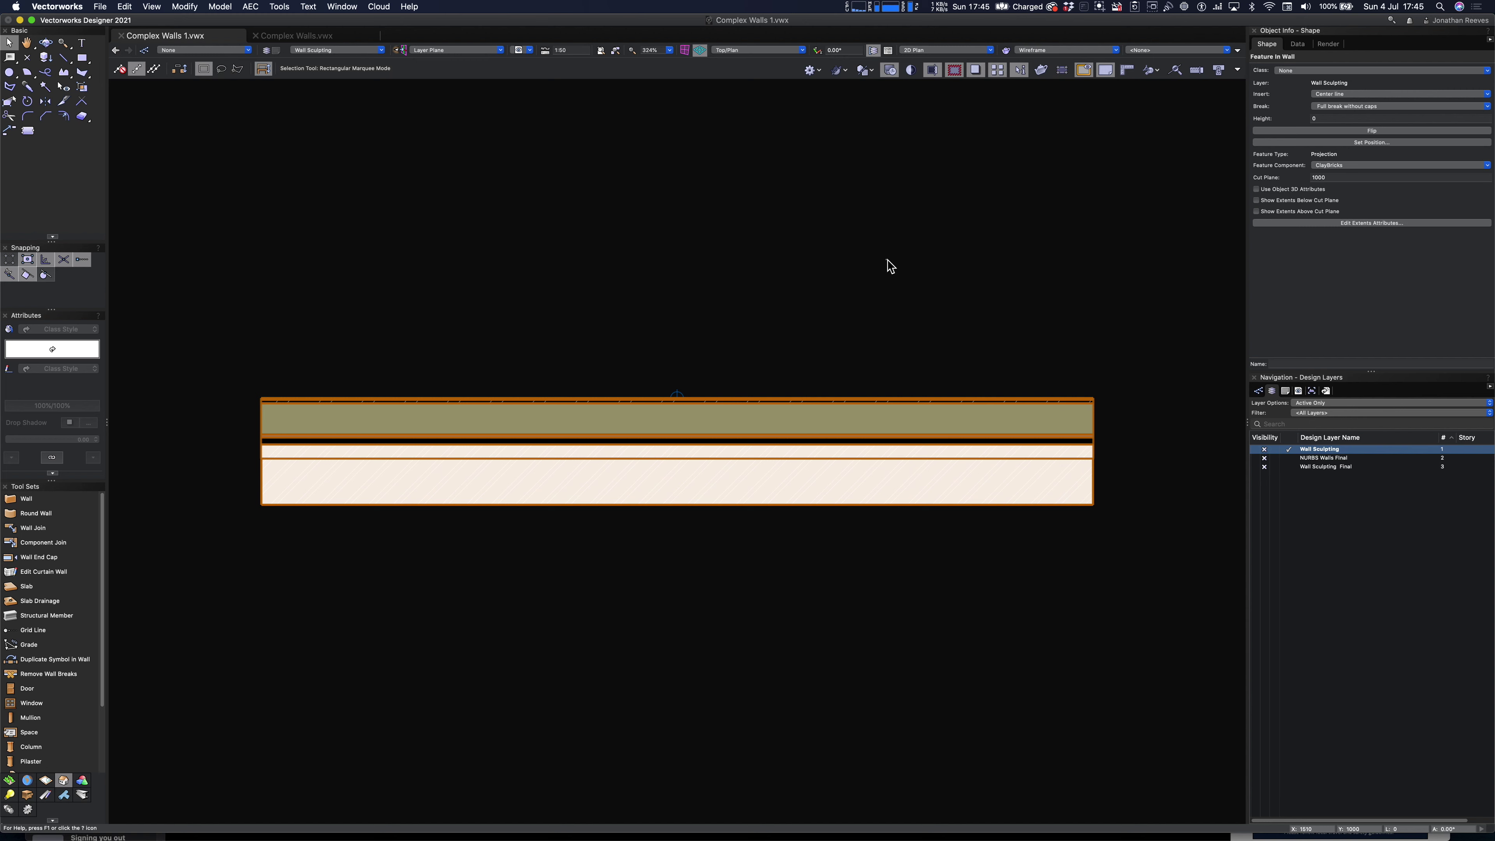
# Insert a custom window into the wall between its left end and the middle of its length
pyautogui.click(884, 257)
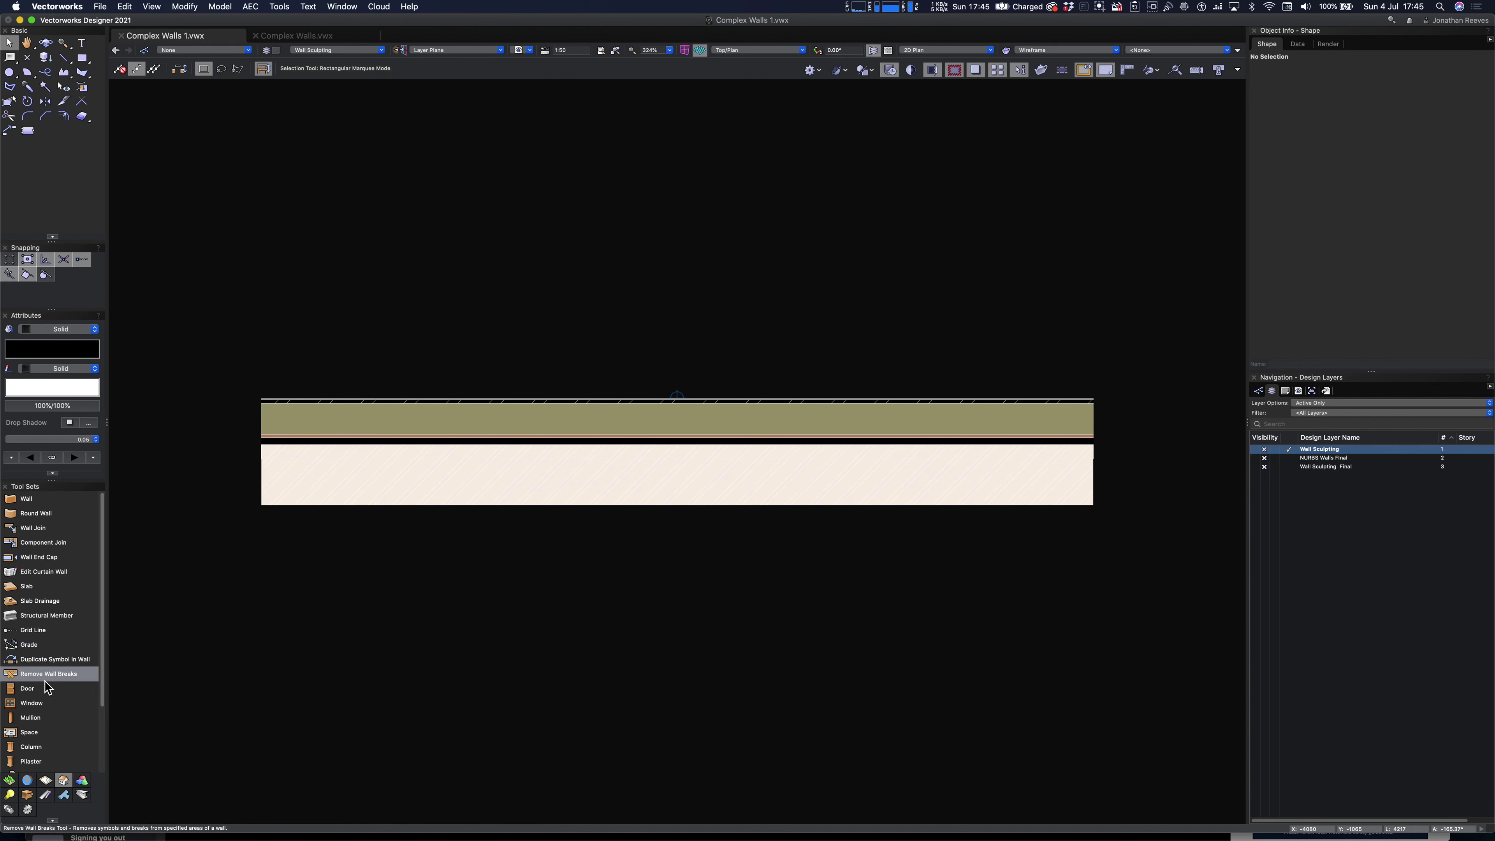
pyautogui.click(38, 704)
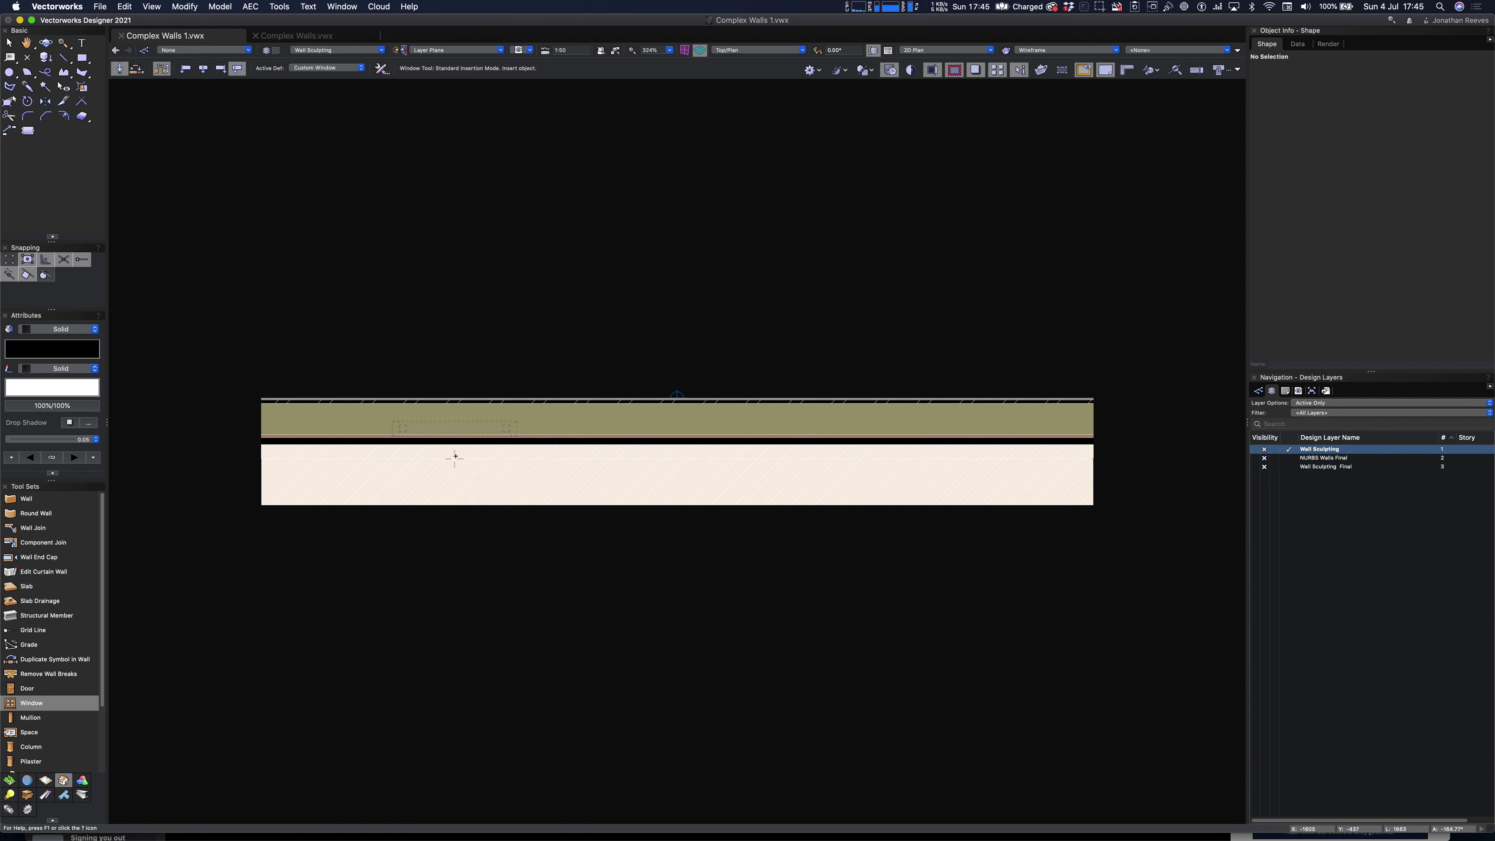
pyautogui.click(439, 423)
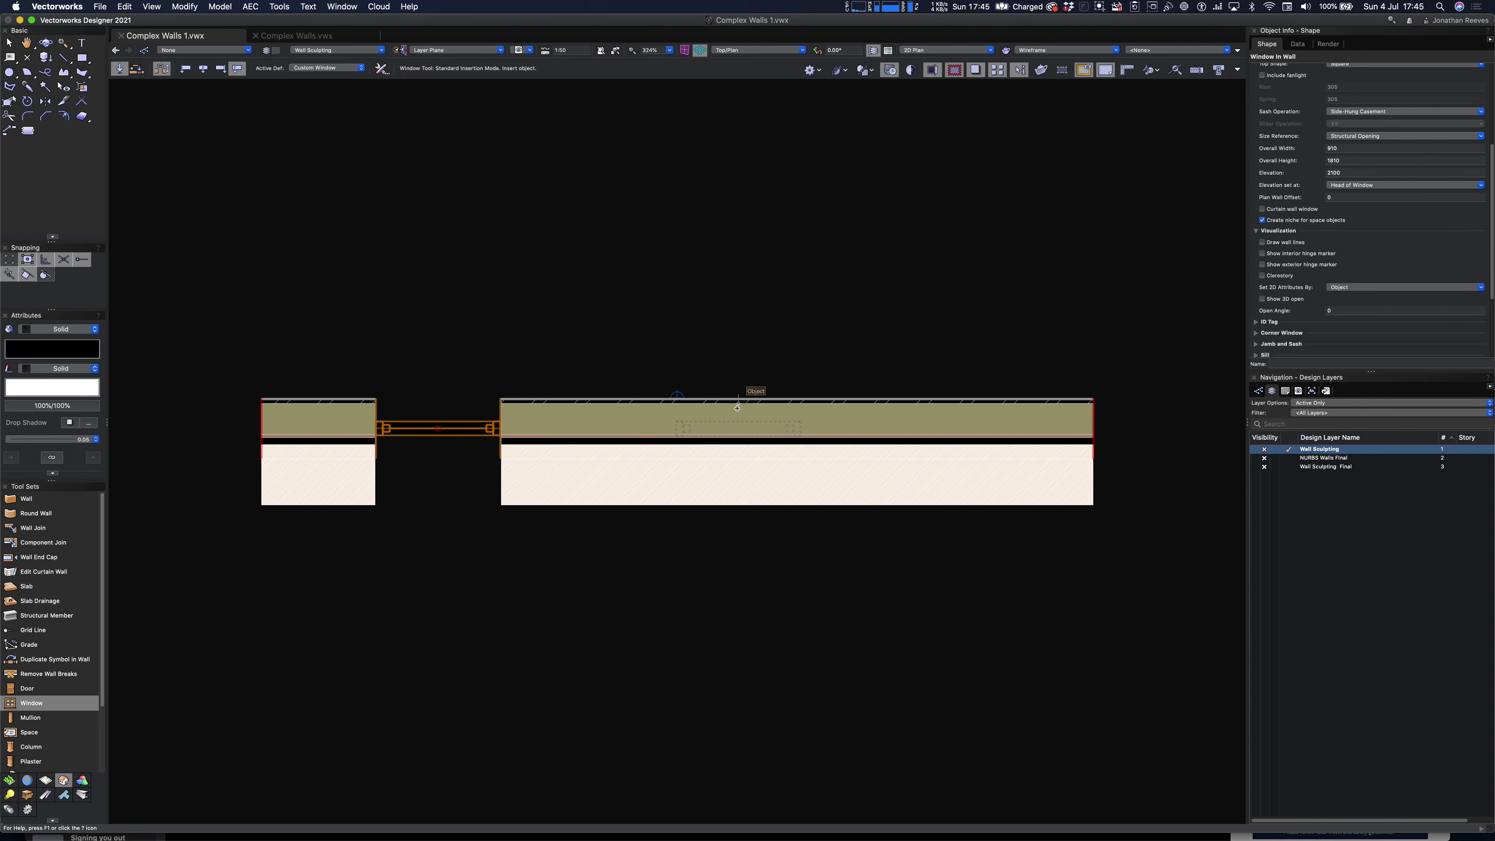
# Mirror a duplicate of the window about the wall's midpoint and insert the copy into the wall
pyautogui.hotkey('shift', 'm')
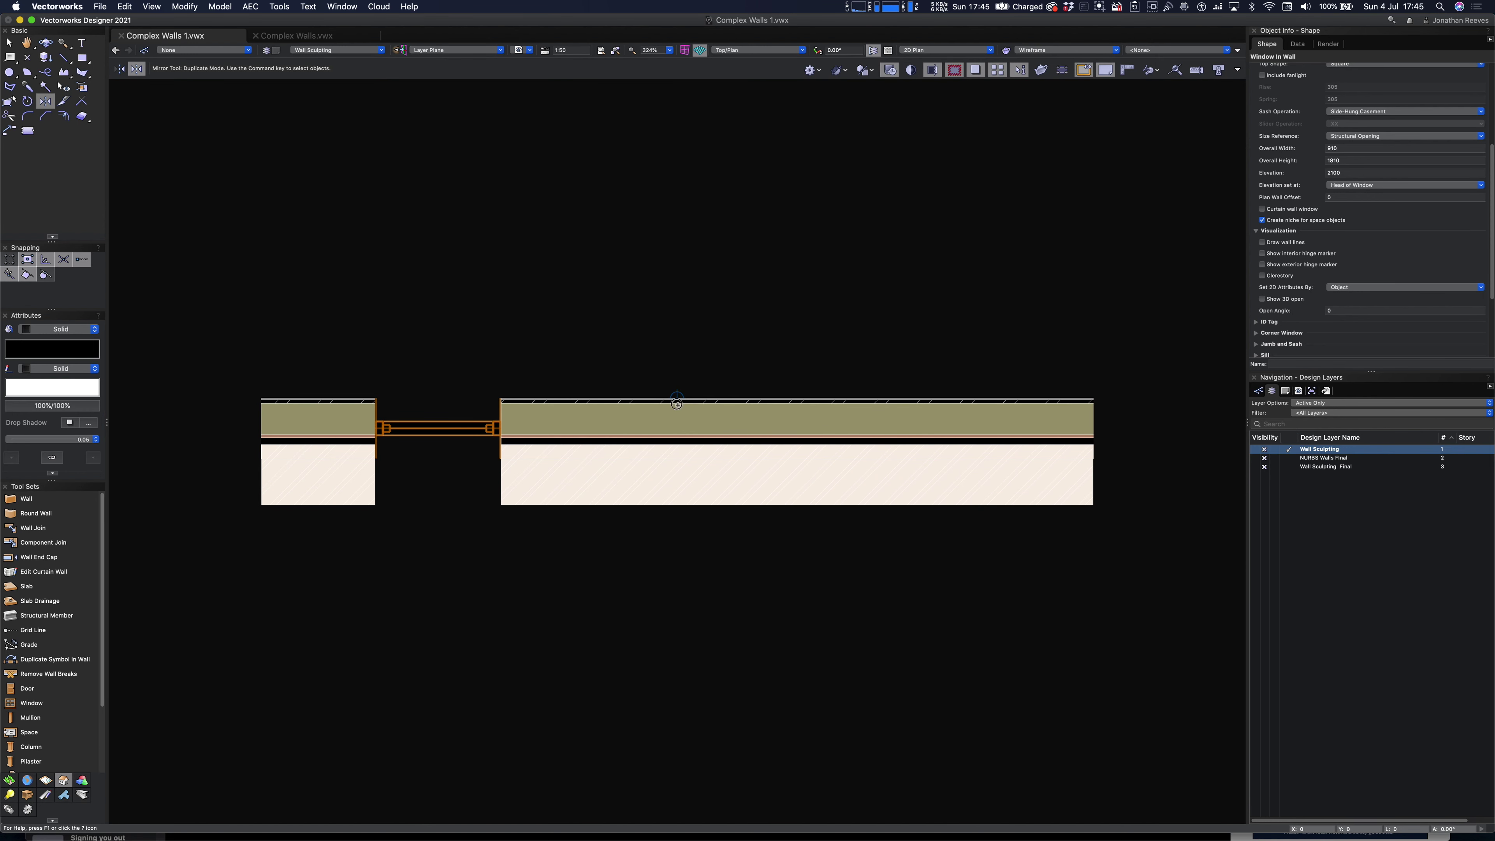
pyautogui.click(677, 506)
pyautogui.press('x')
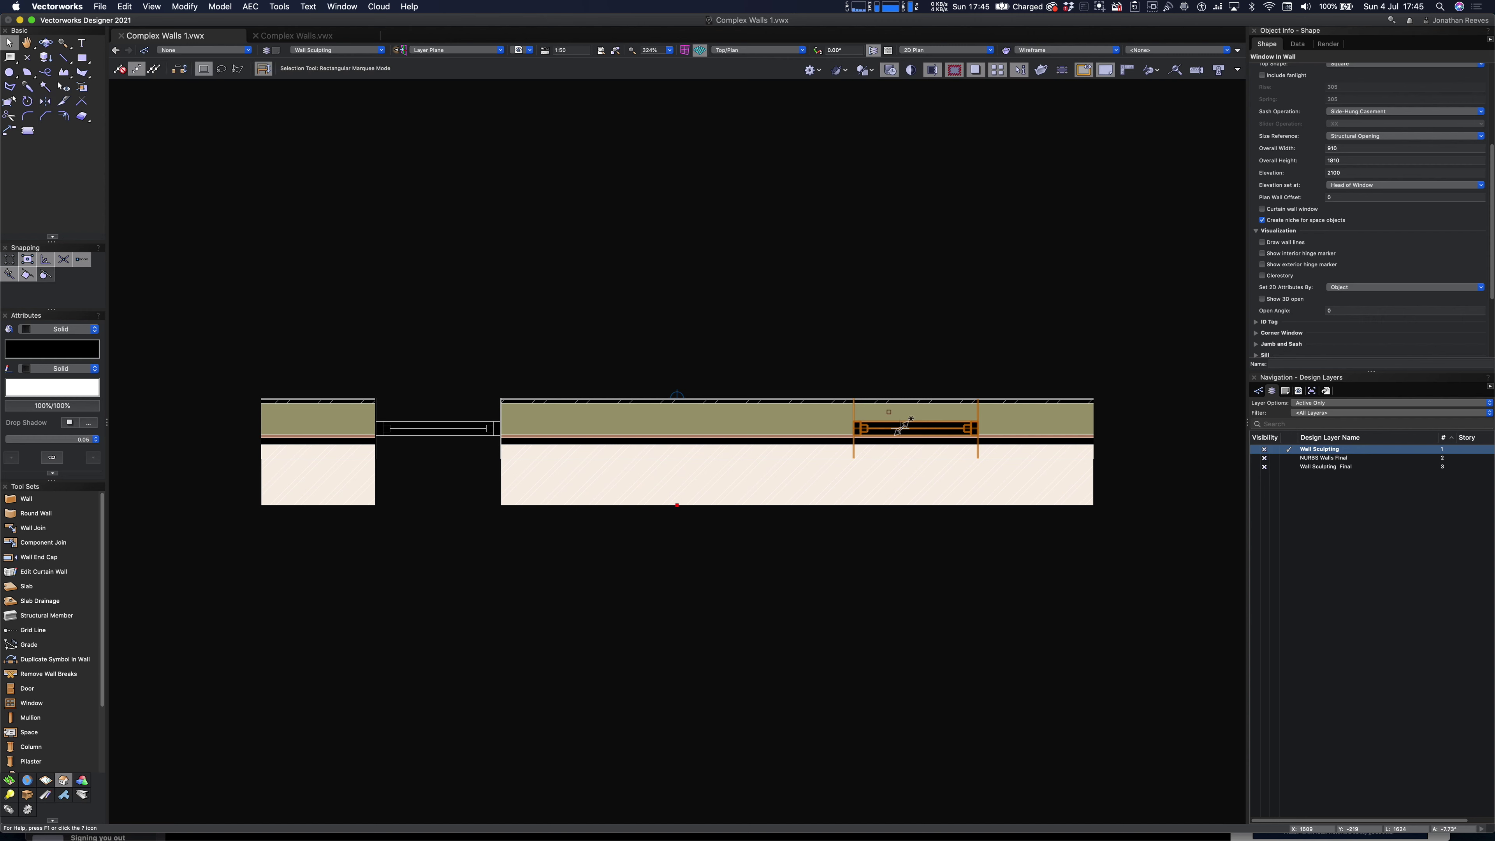
pyautogui.moveTo(901, 423); pyautogui.dragTo(905, 422)
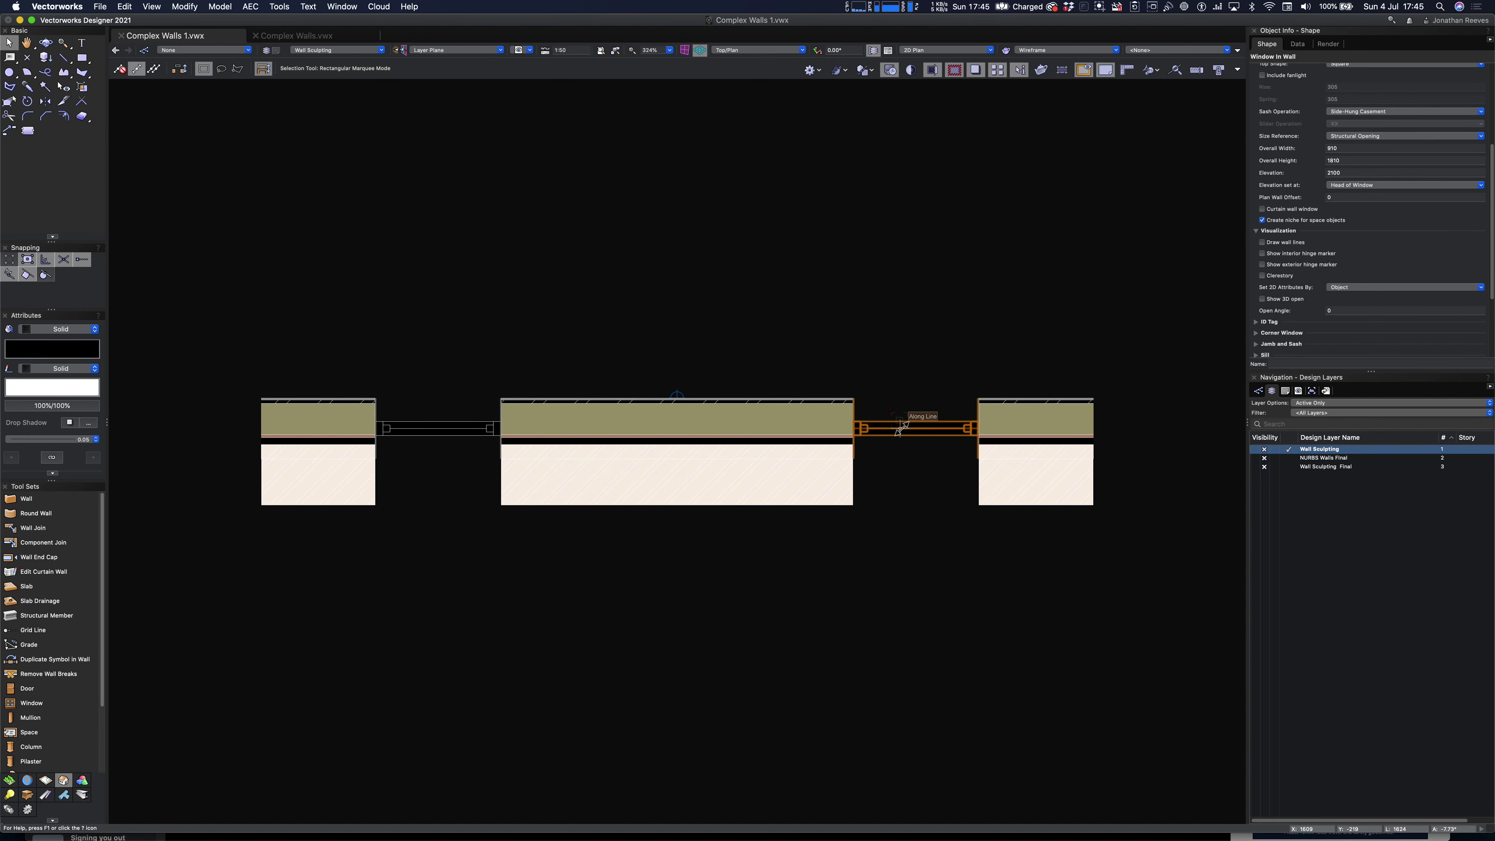
pyautogui.click(574, 616)
pyautogui.press('3')
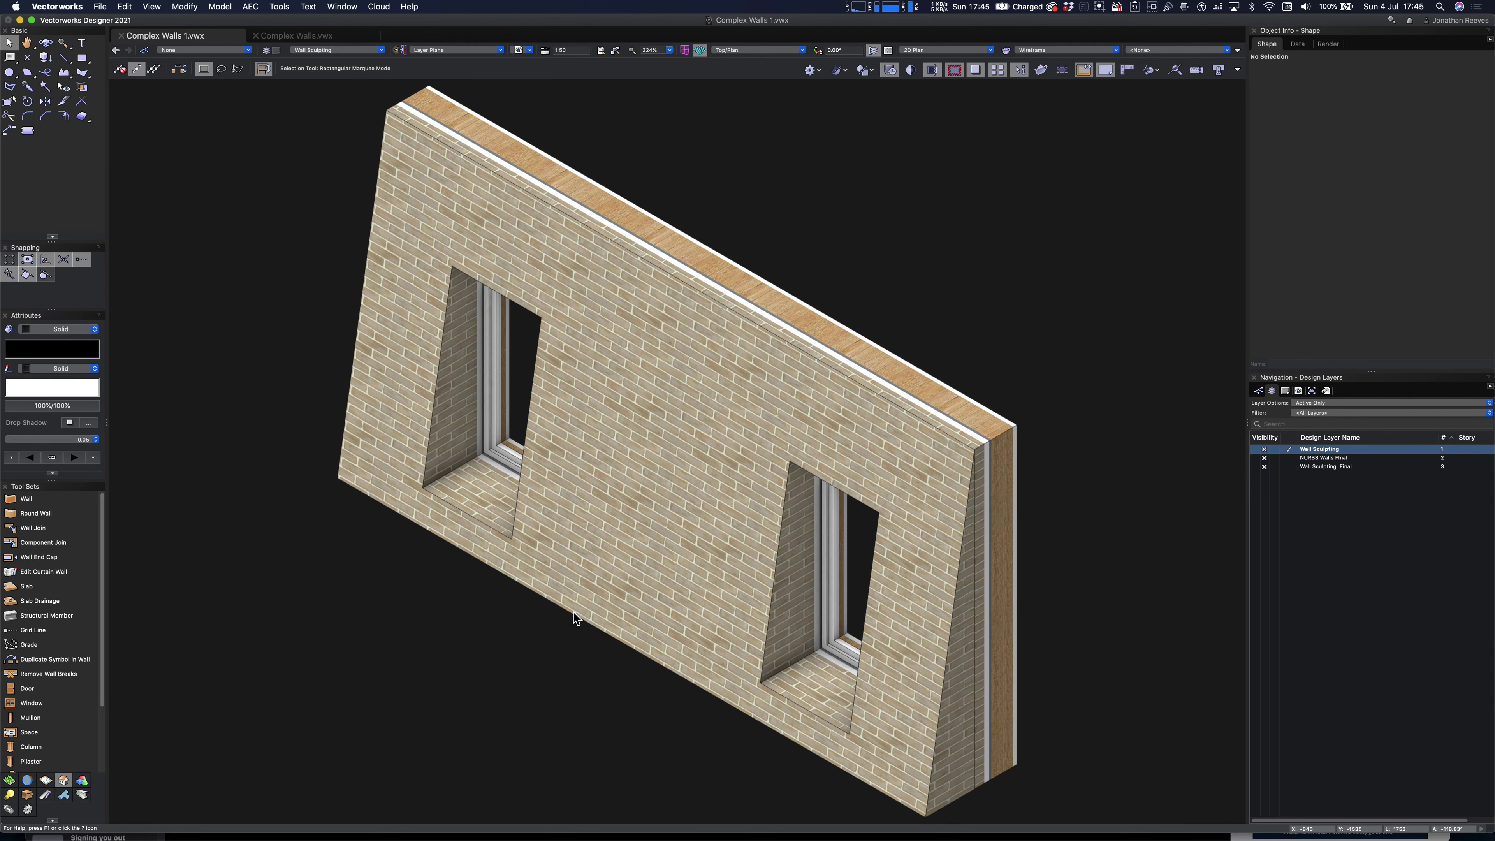
# Insert a custom door at the middle of the wall between the two windows, swinging towards the inner side
pyautogui.press('0')
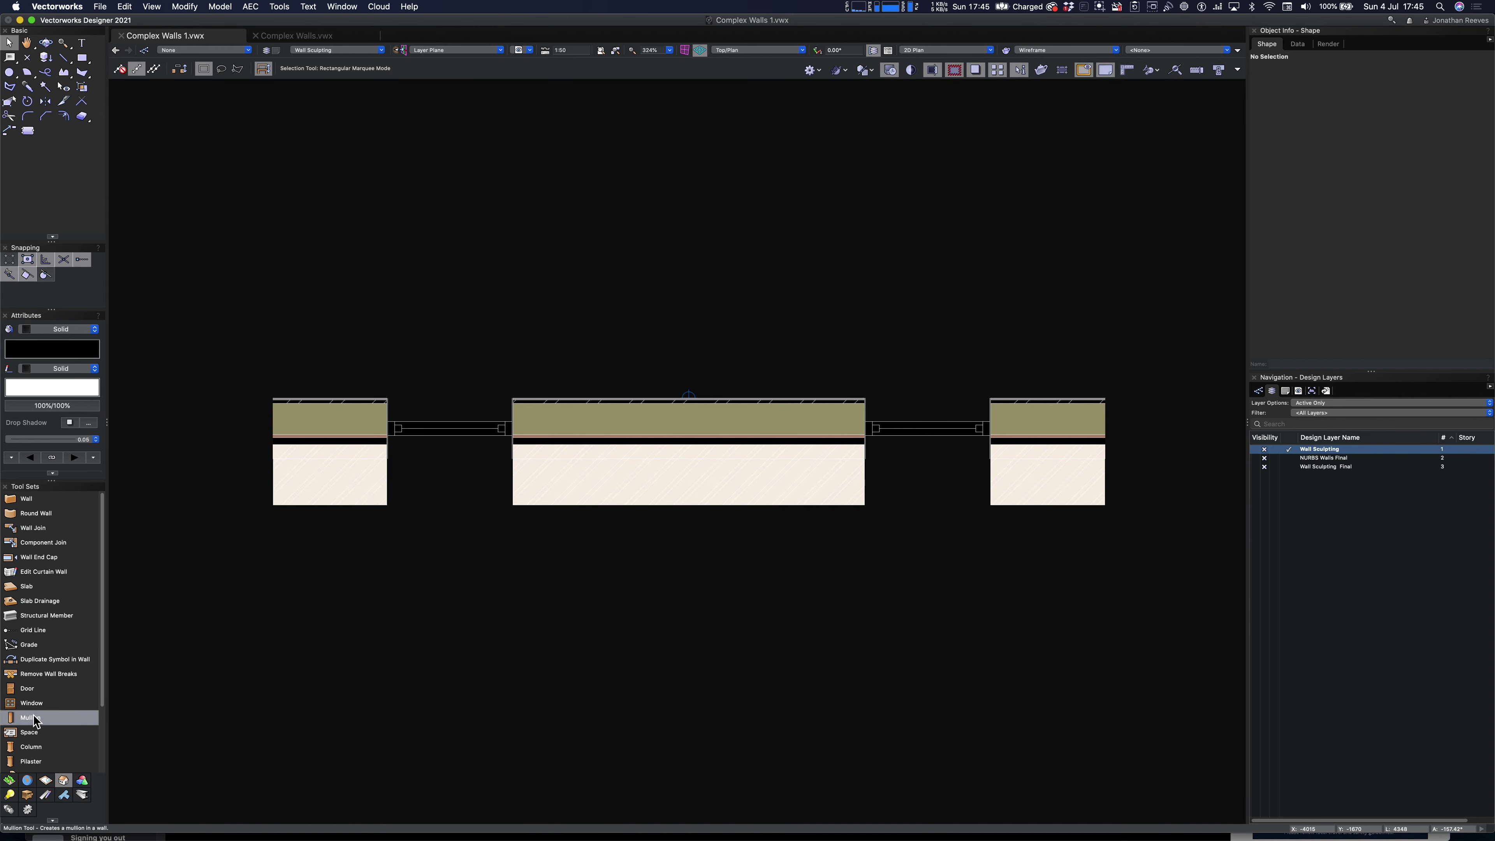
pyautogui.click(36, 689)
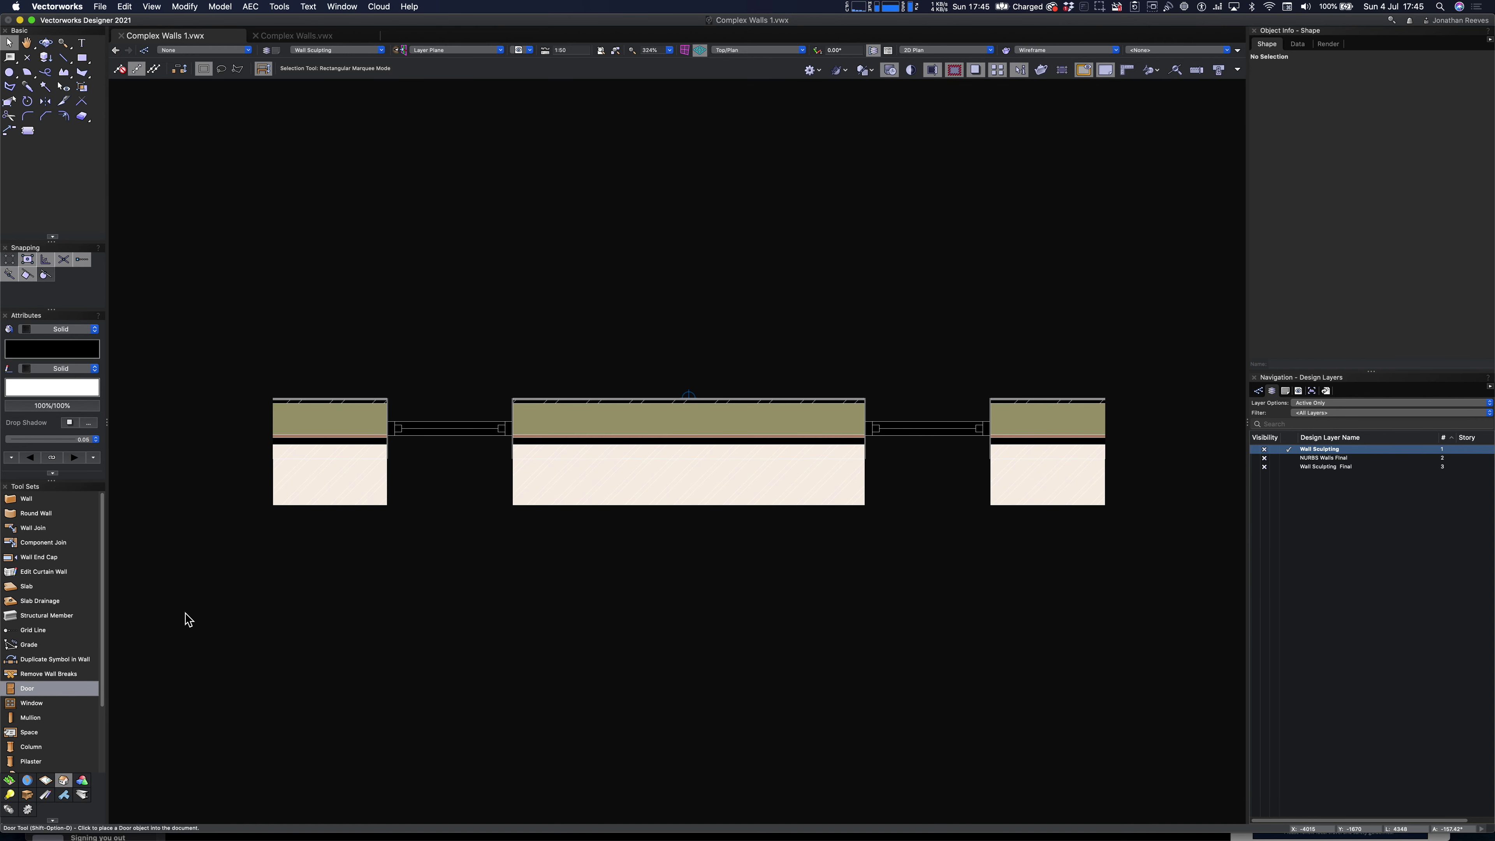
pyautogui.click(693, 422)
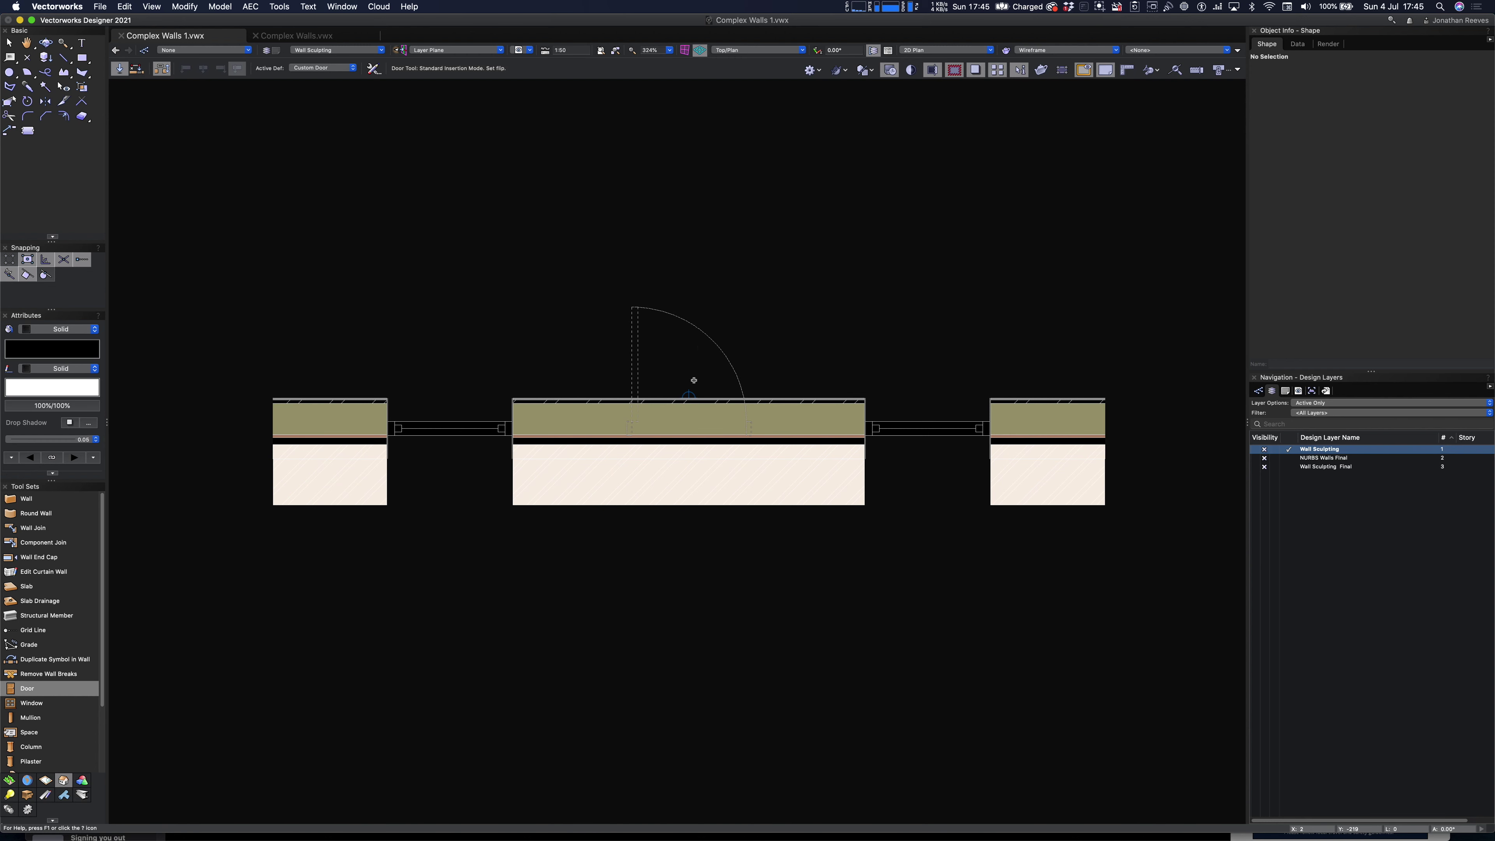
pyautogui.click(696, 351)
pyautogui.press('x')
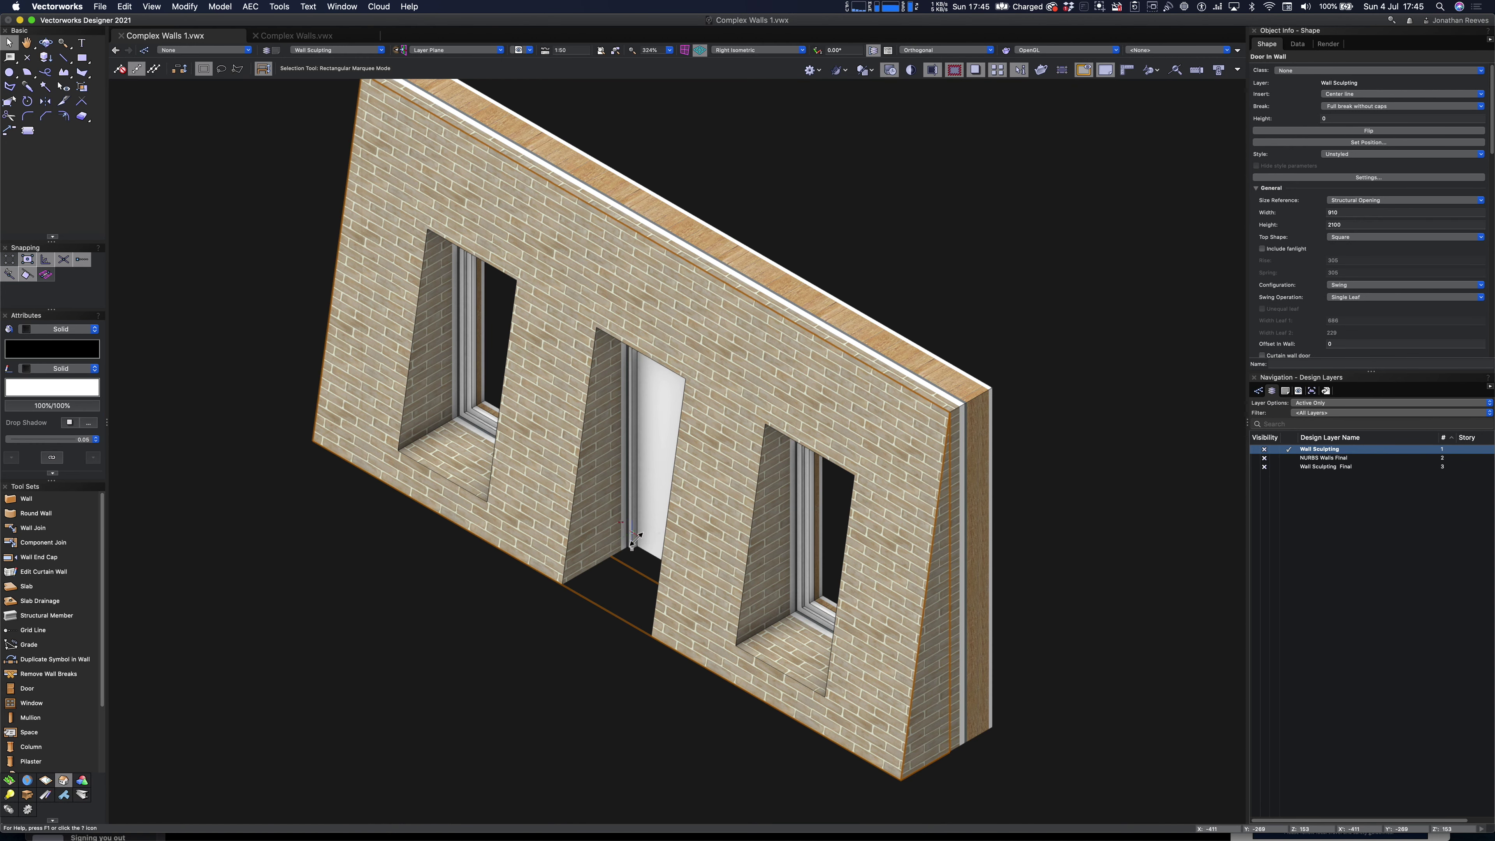
# Change the door's leaf type to Glazed in the door settings
pyautogui.click(647, 533)
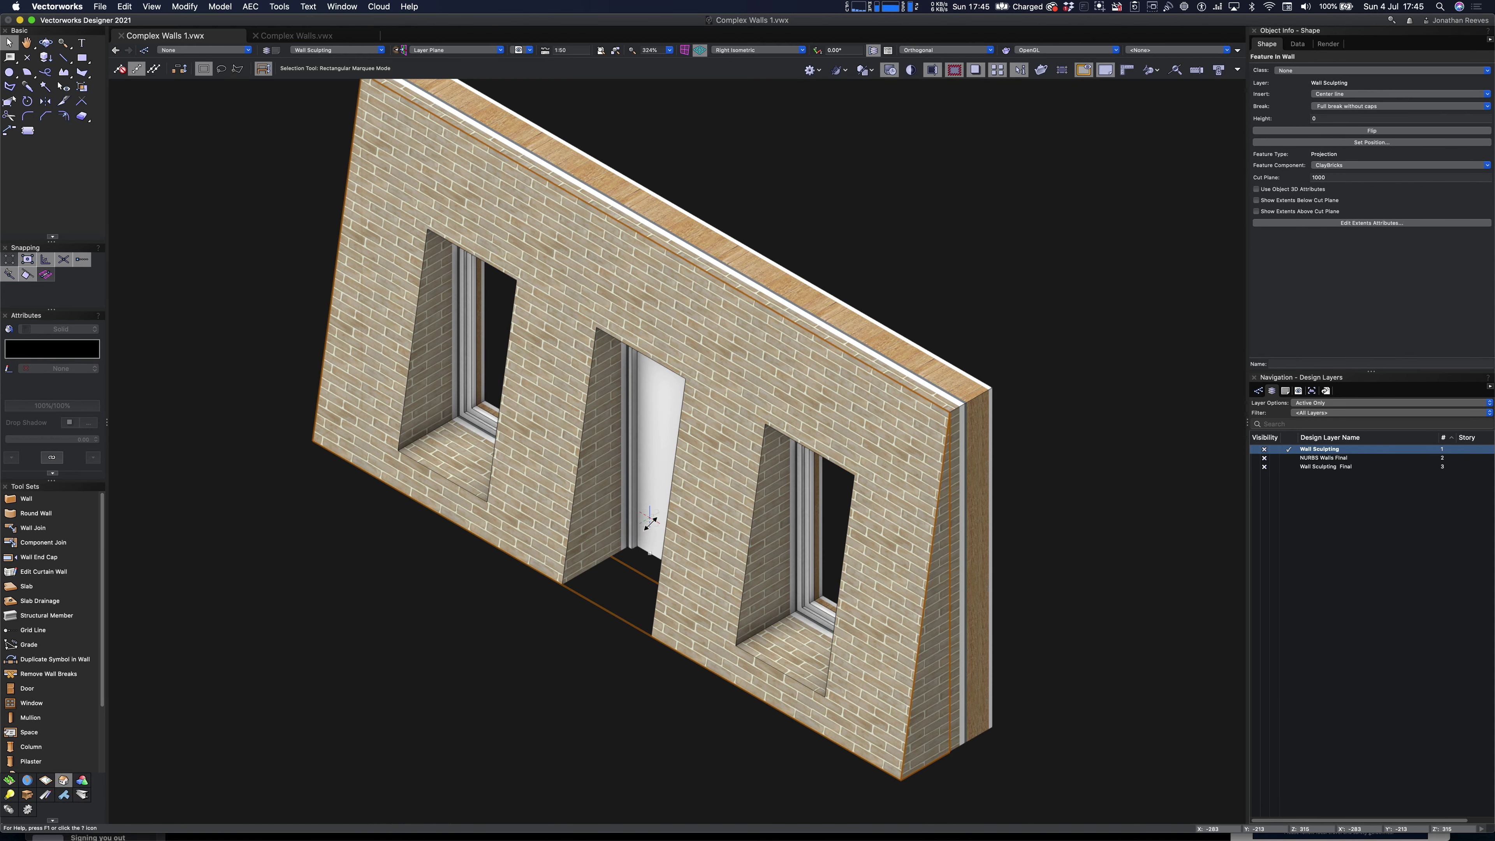
pyautogui.press('b')
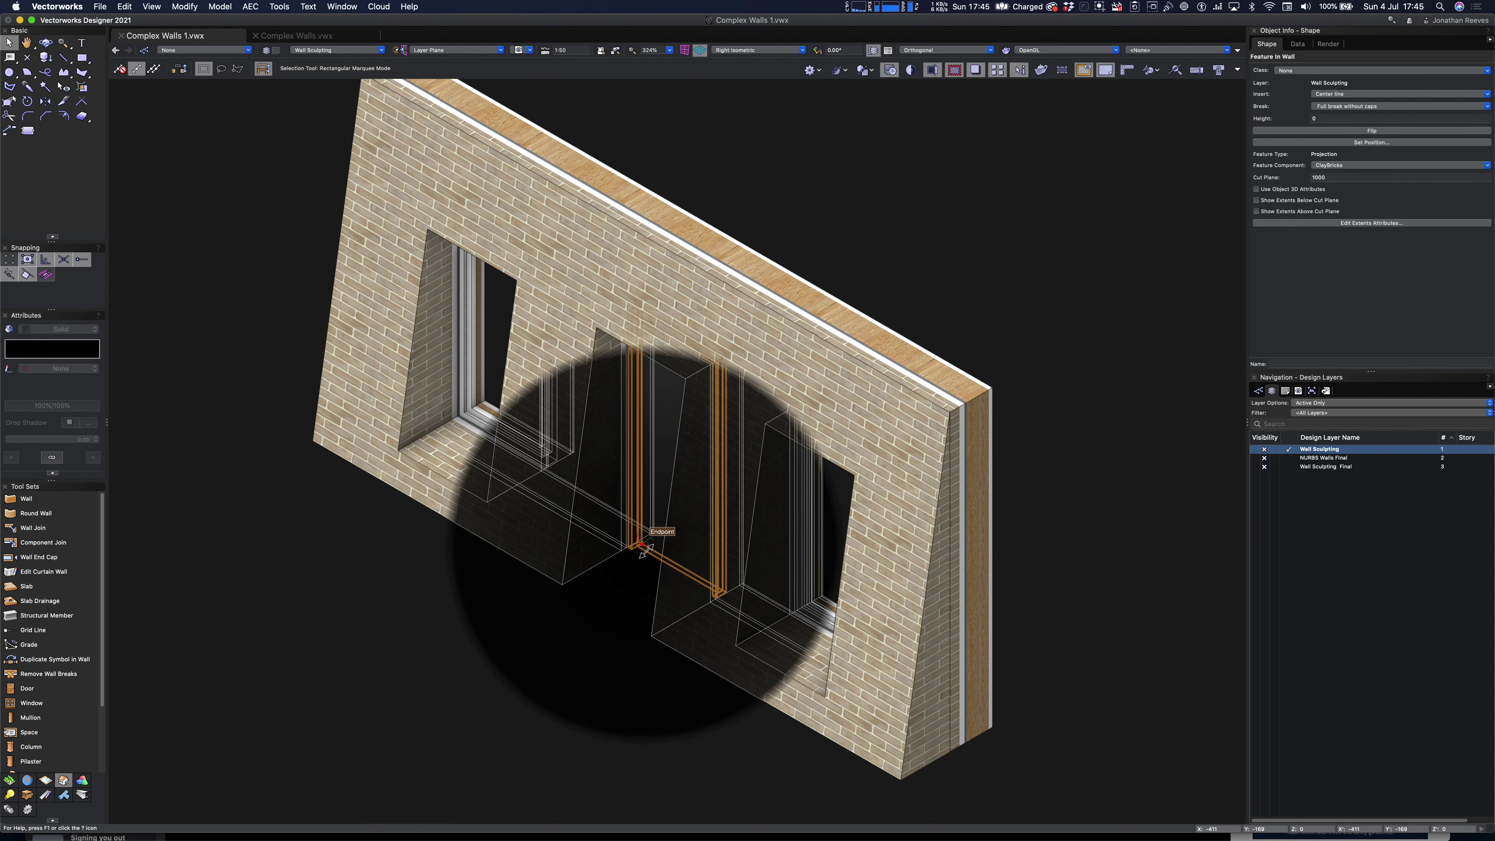
pyautogui.click(644, 552)
pyautogui.doubleClick(646, 550)
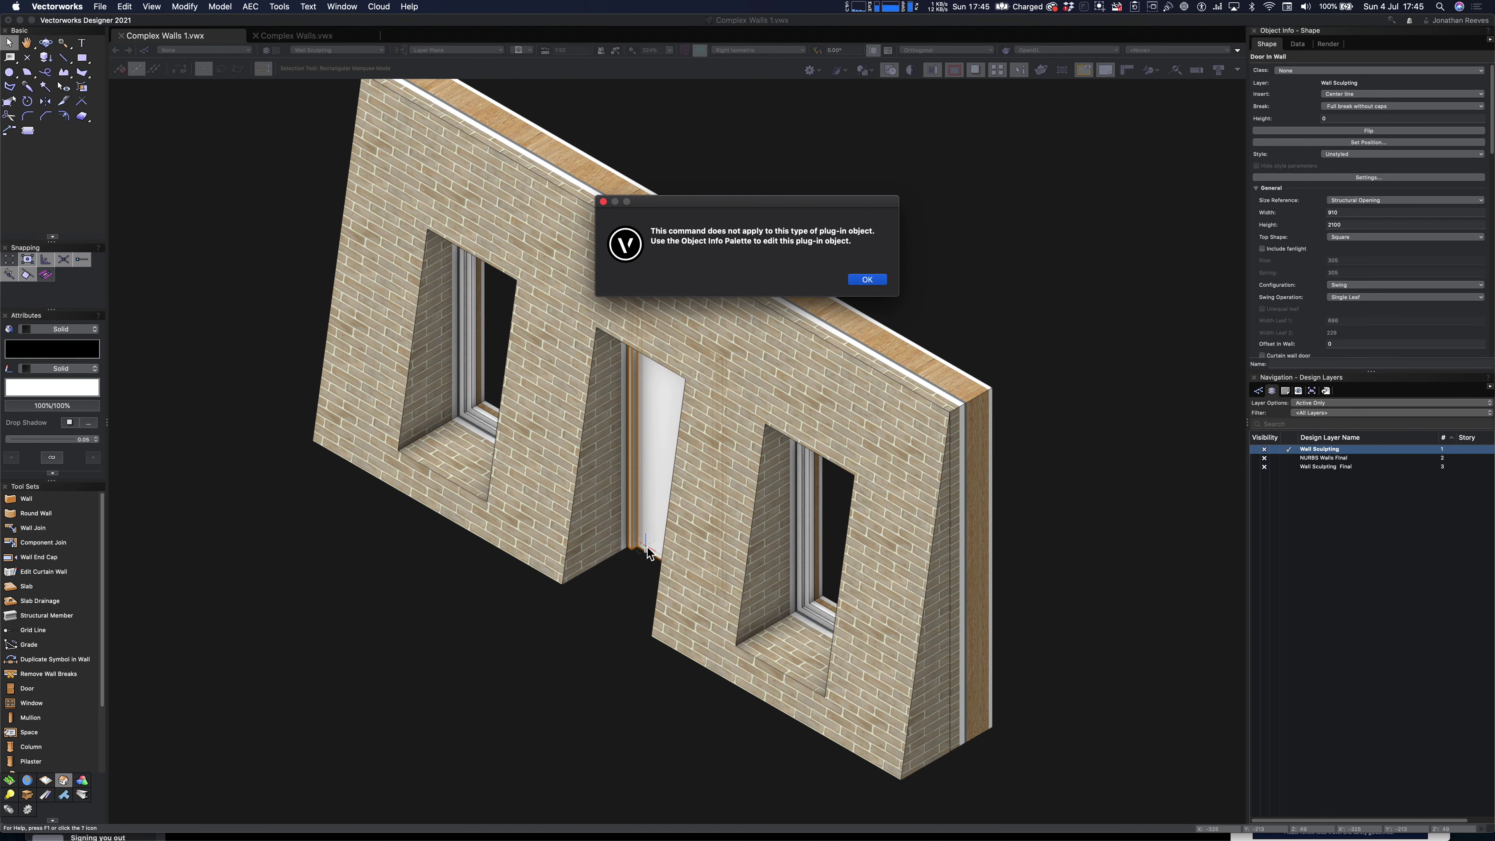
pyautogui.press('Return')
pyautogui.click(1372, 177)
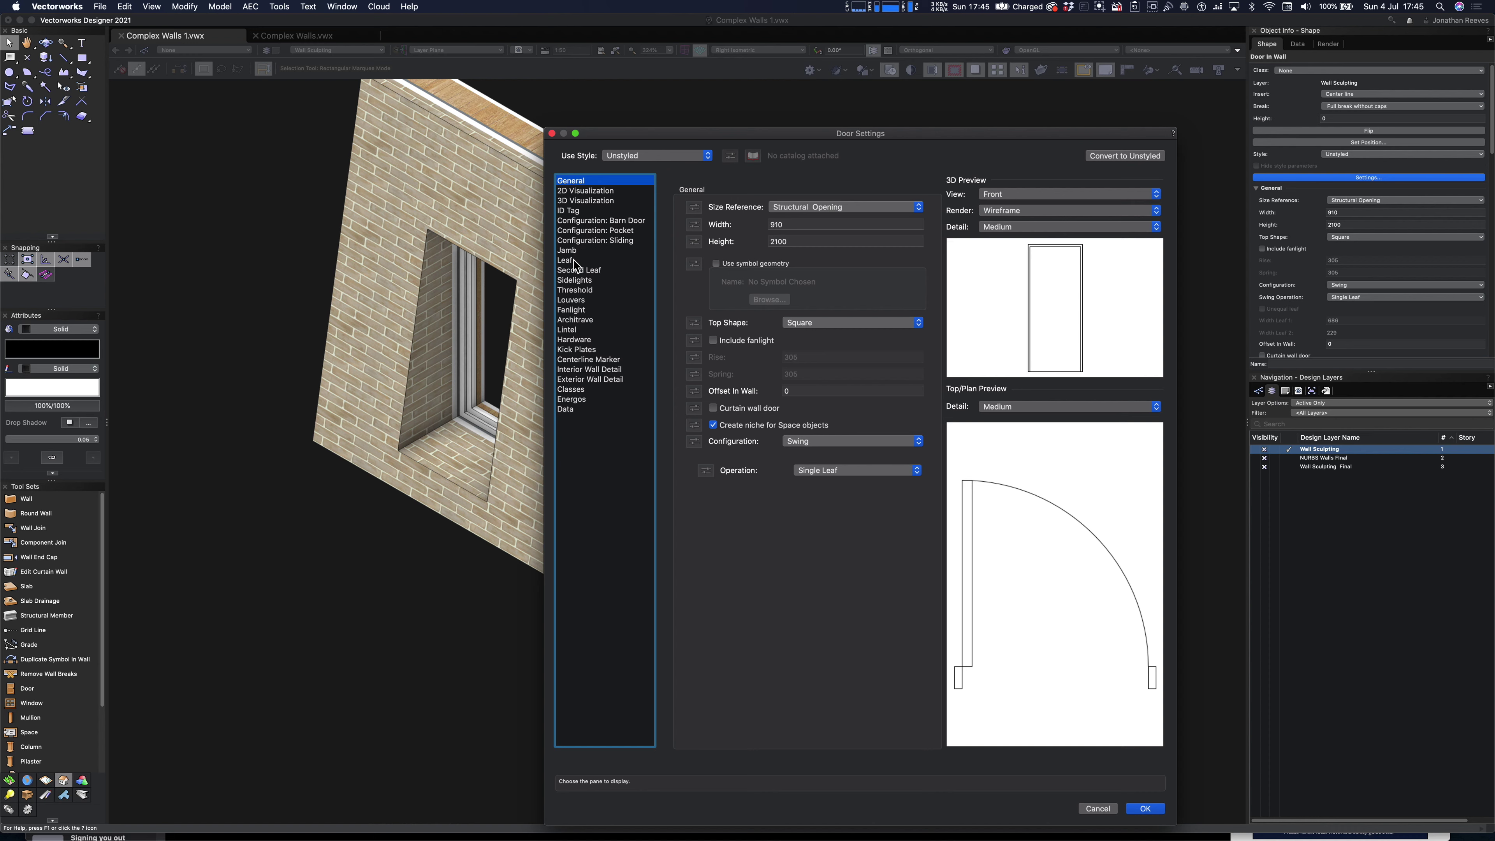
pyautogui.click(572, 259)
pyautogui.click(784, 207)
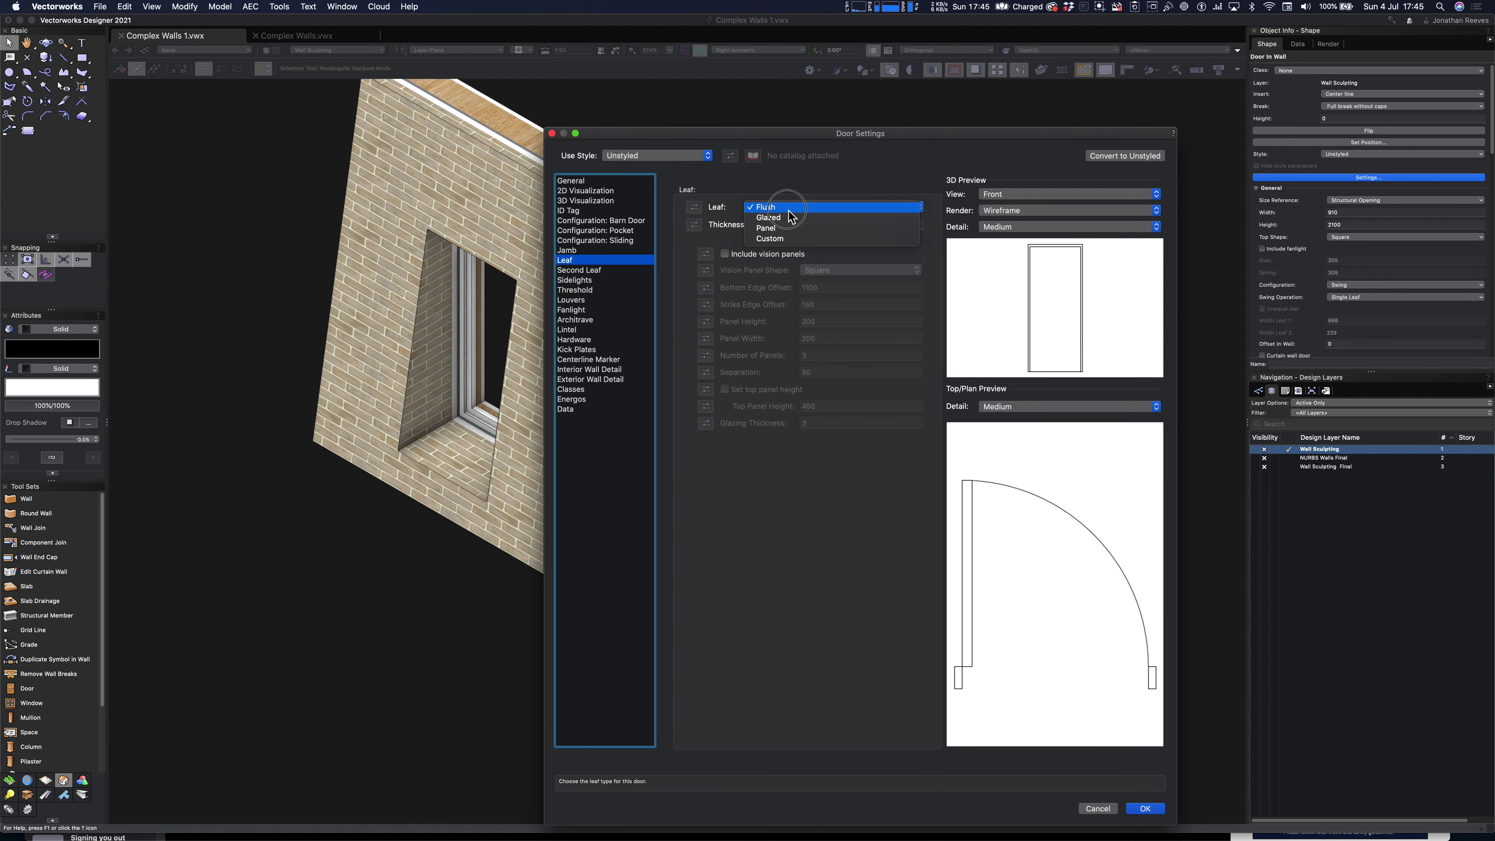
pyautogui.click(789, 220)
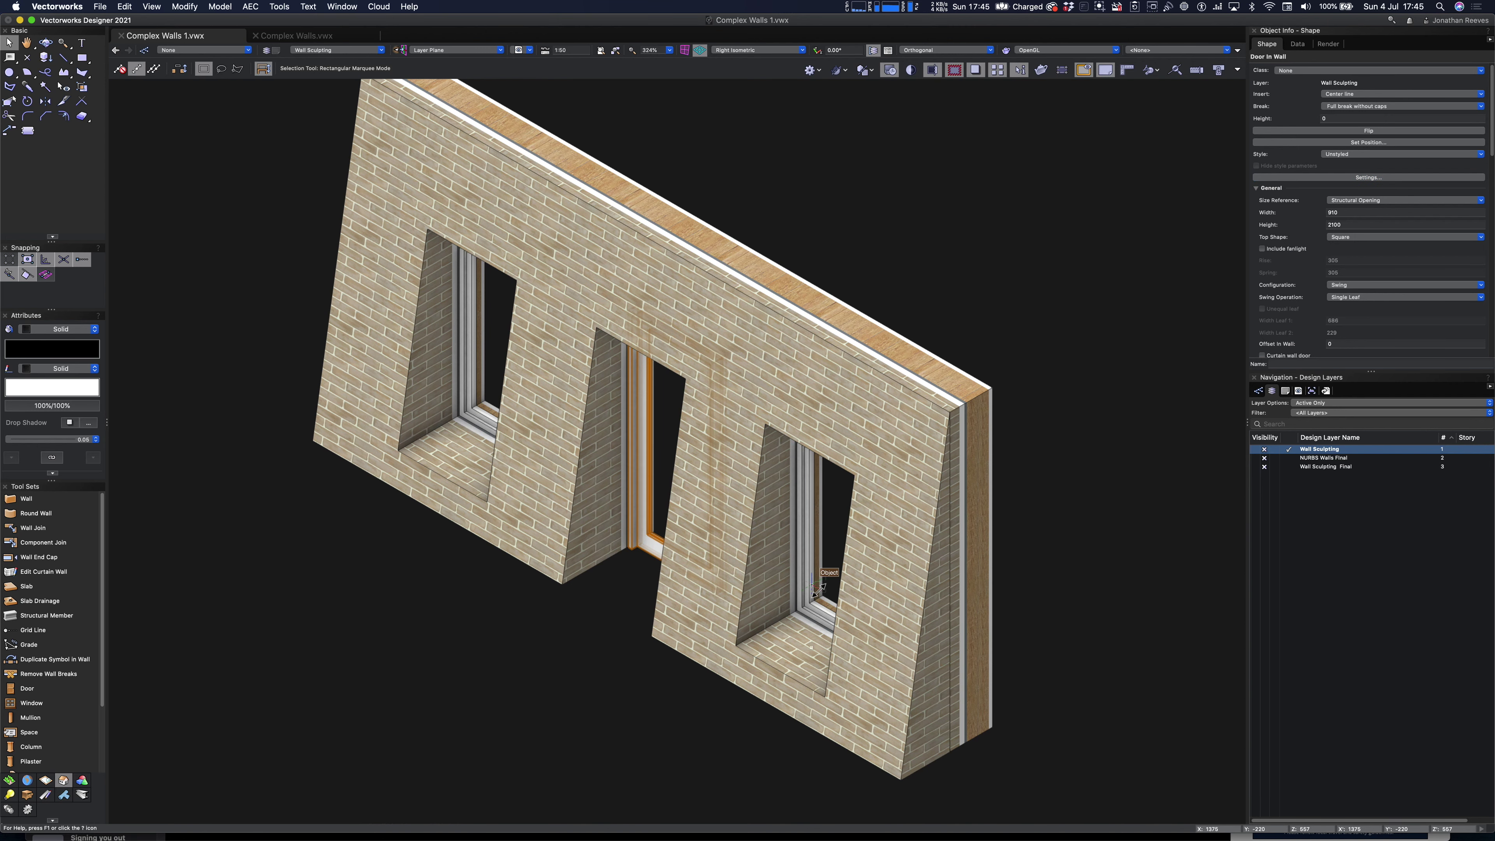
# Delete the original window near the wall's left end in plan
pyautogui.press('KP_9')
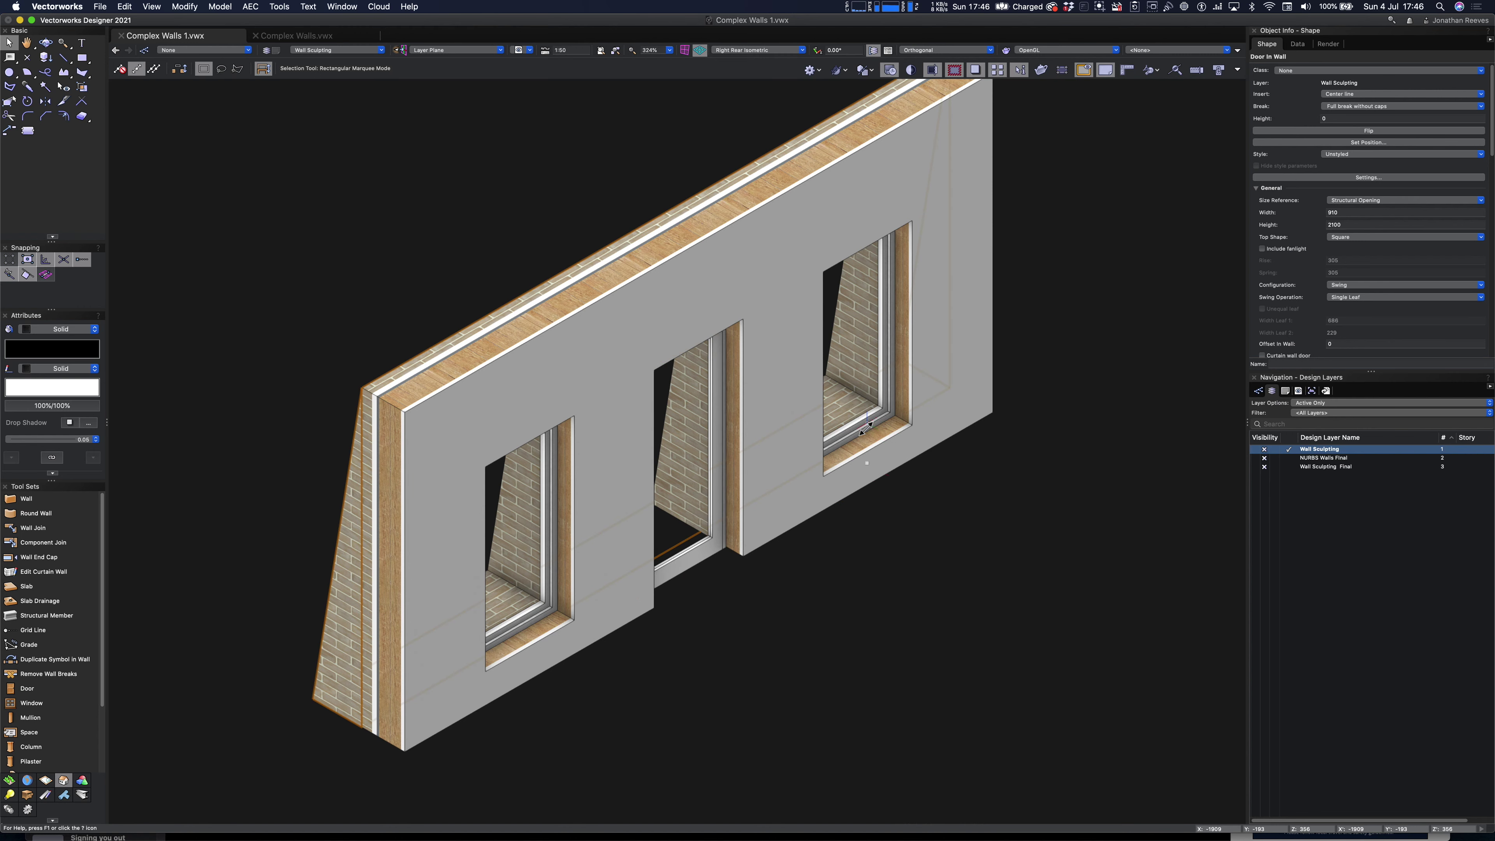
pyautogui.press('Delete')
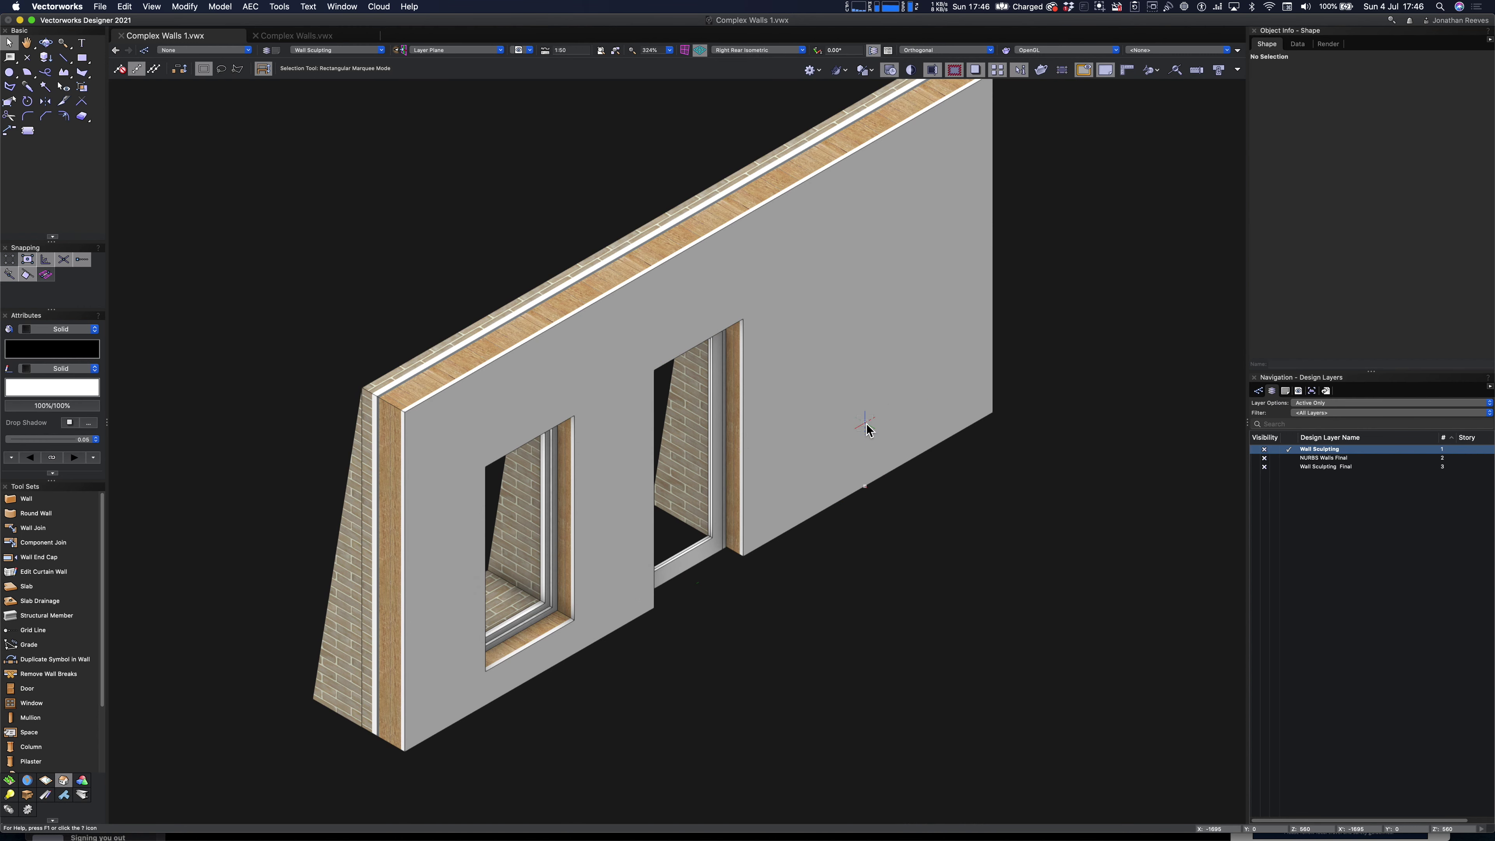
pyautogui.press('KP_7')
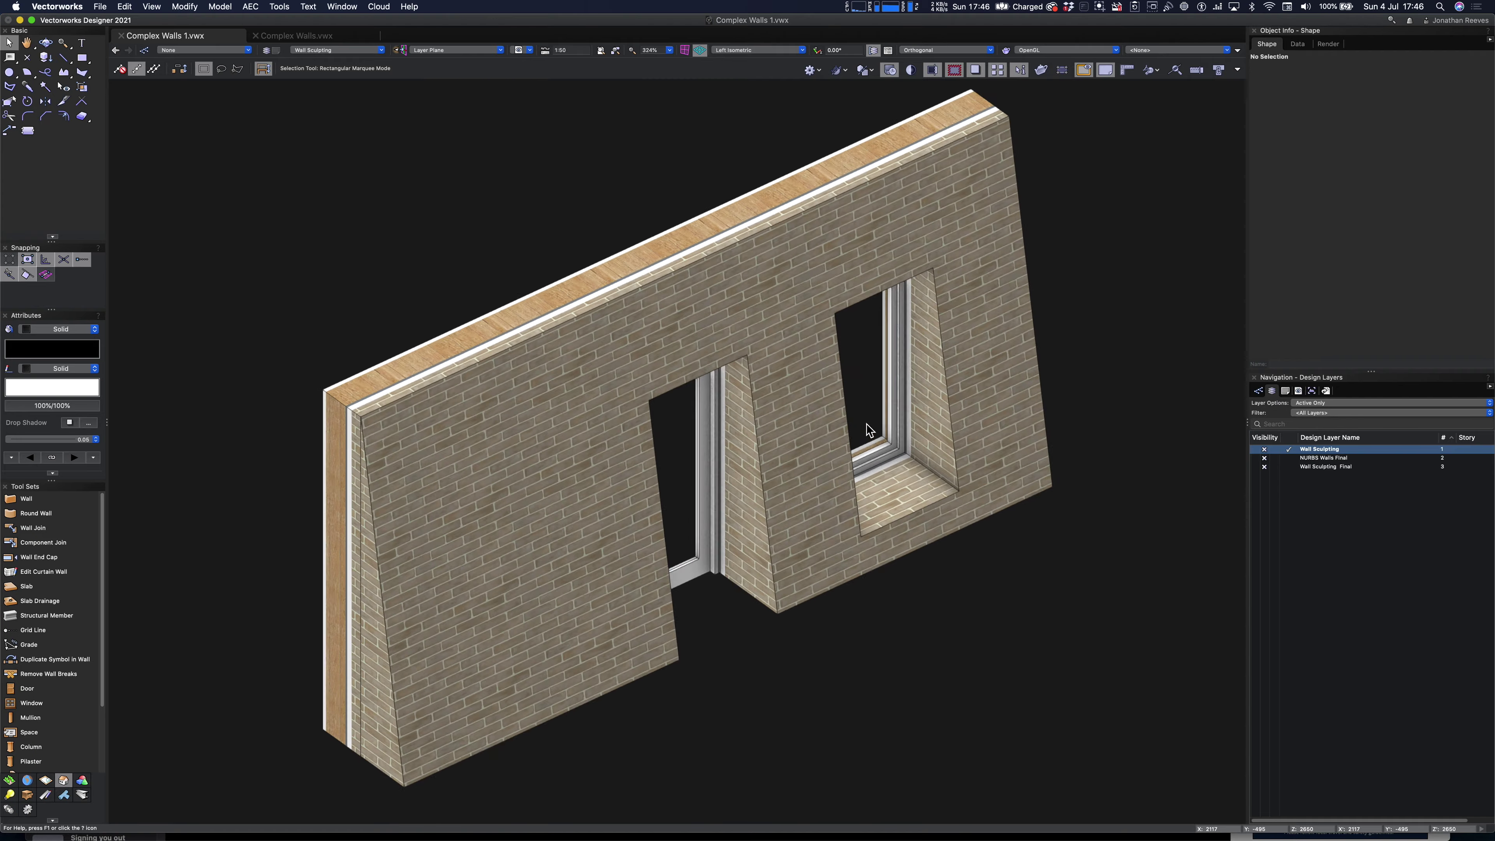
# Draw a rectangle about 1692 by 1452 mm on the wall's inner face beside the door and extrude it -100 mm
pyautogui.press('4')
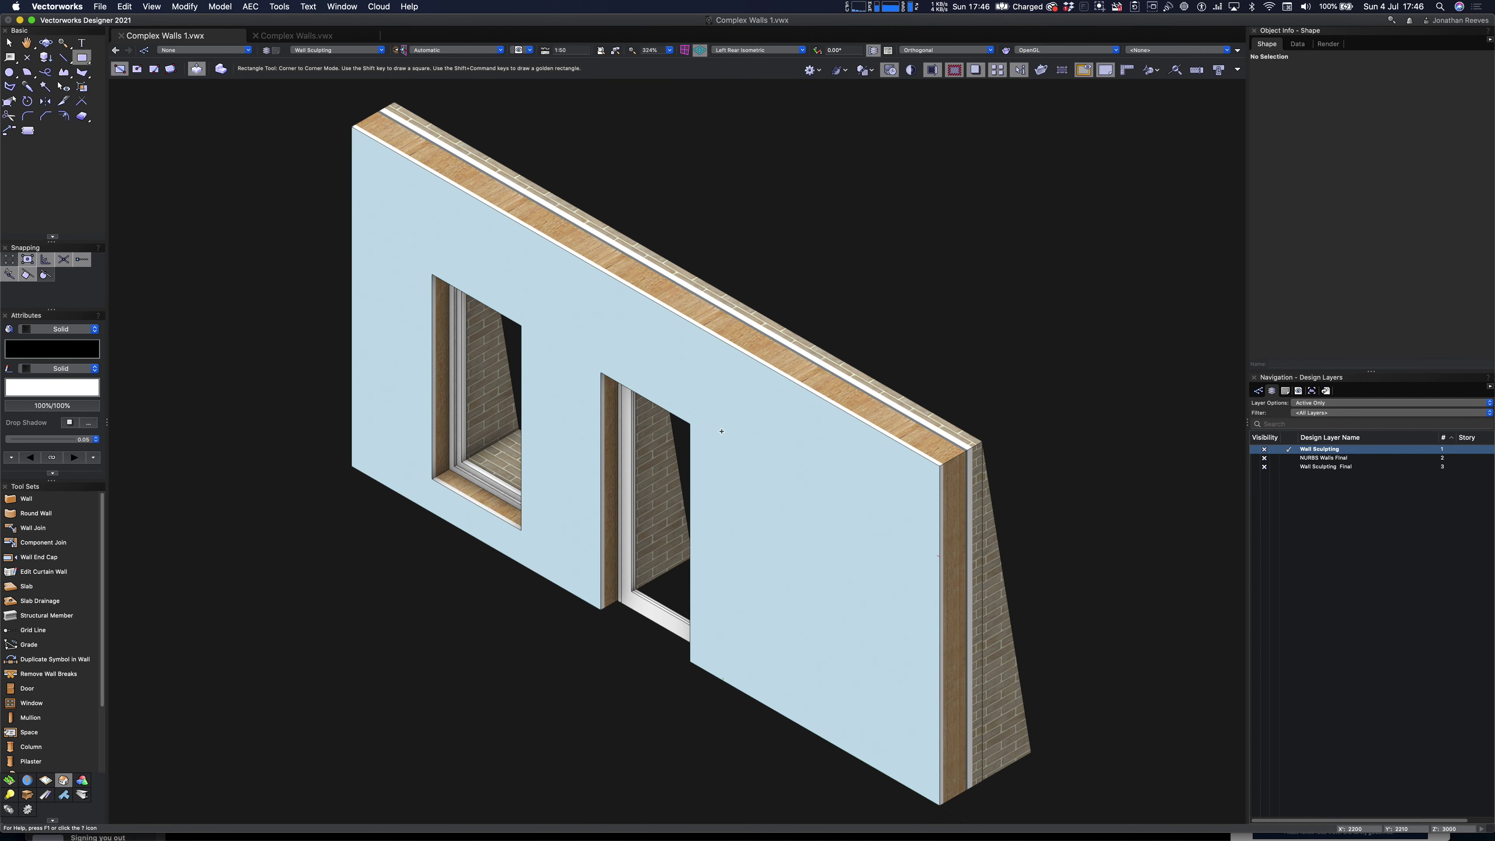
pyautogui.click(691, 425)
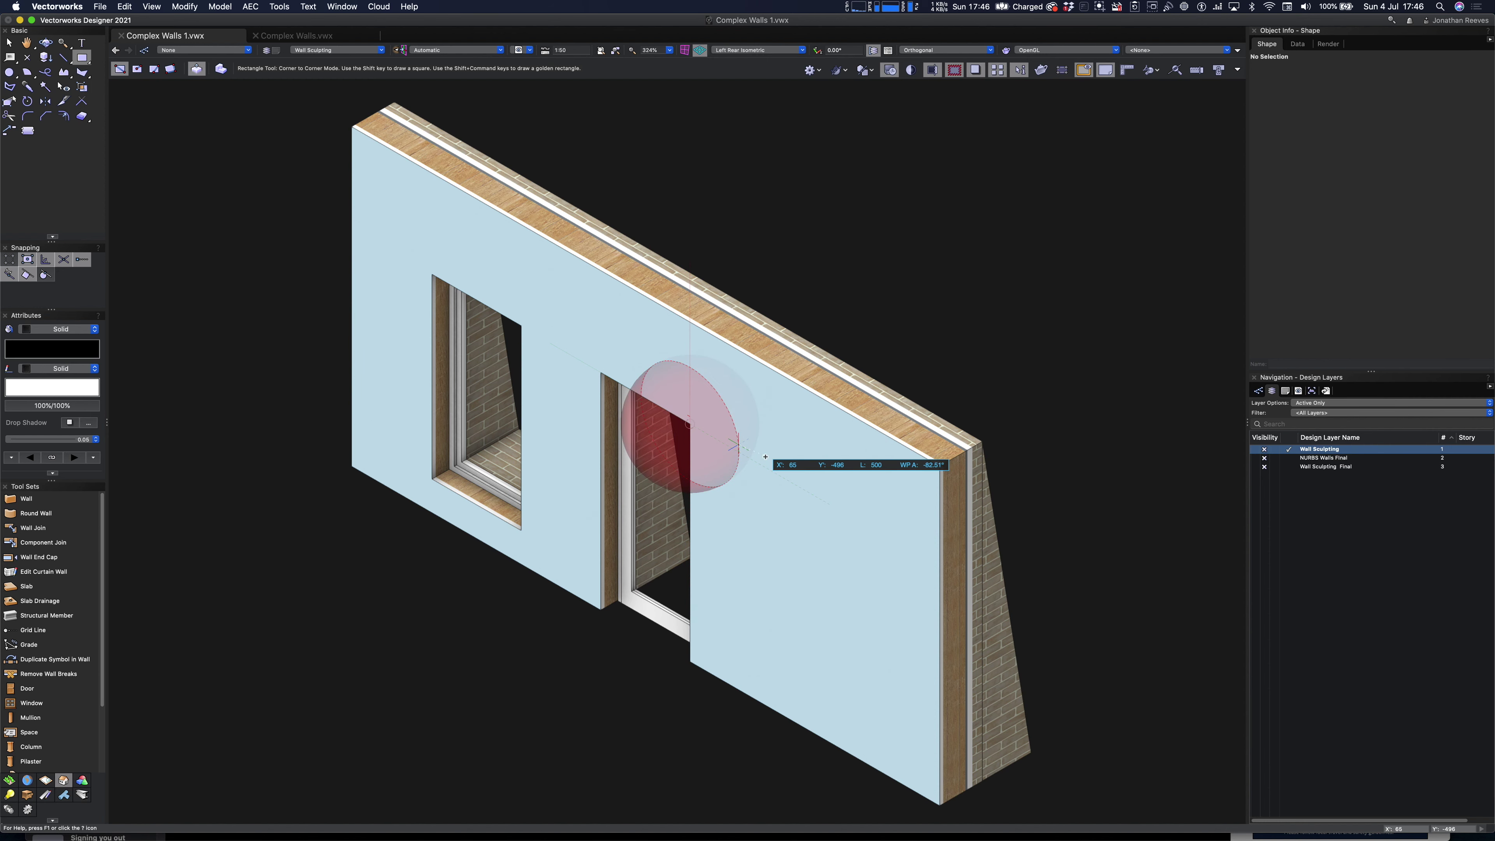
pyautogui.click(738, 453)
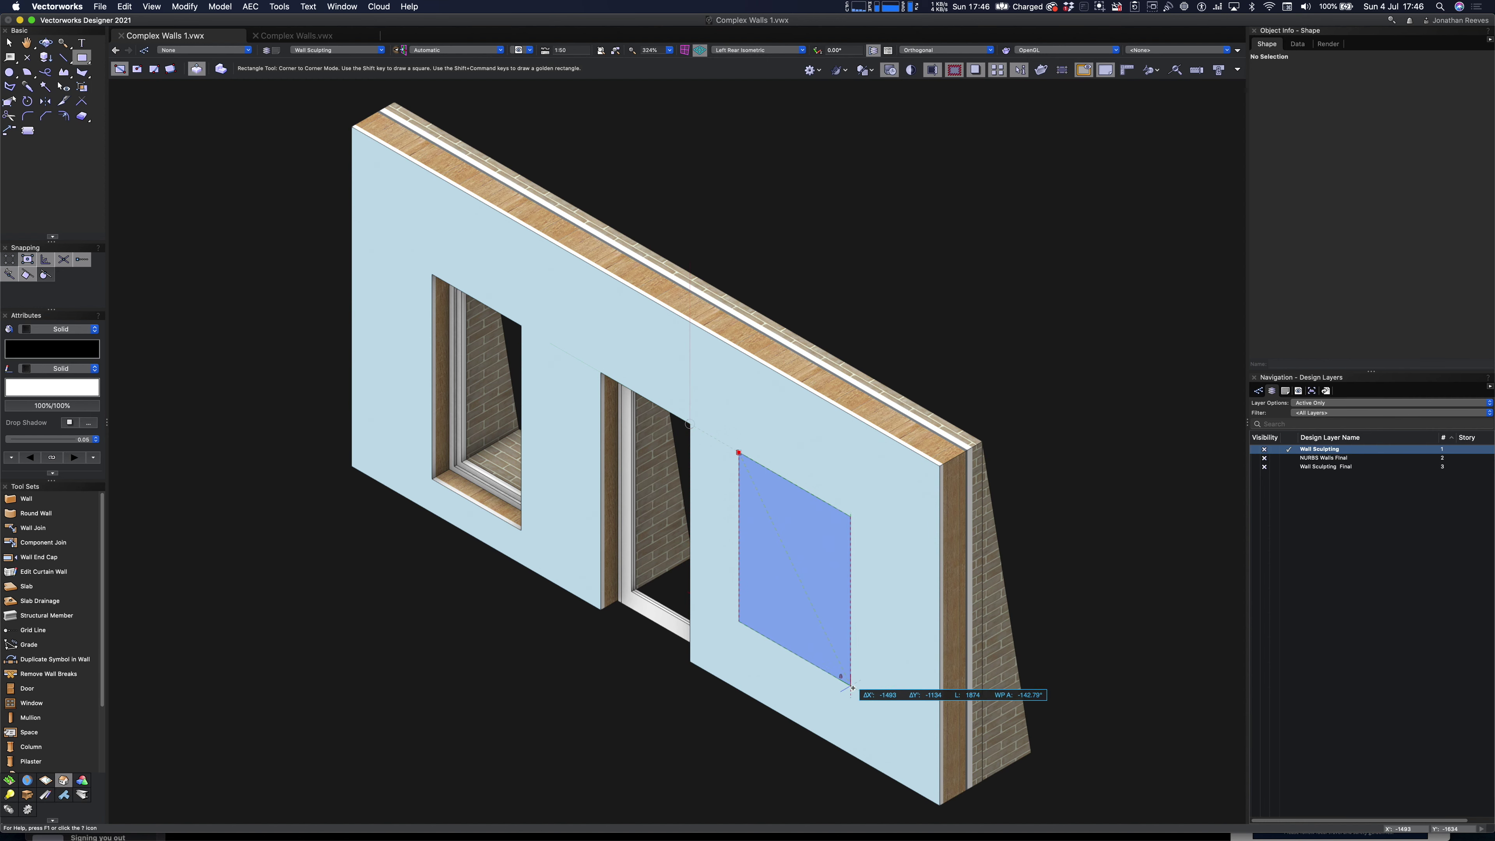
pyautogui.click(882, 726)
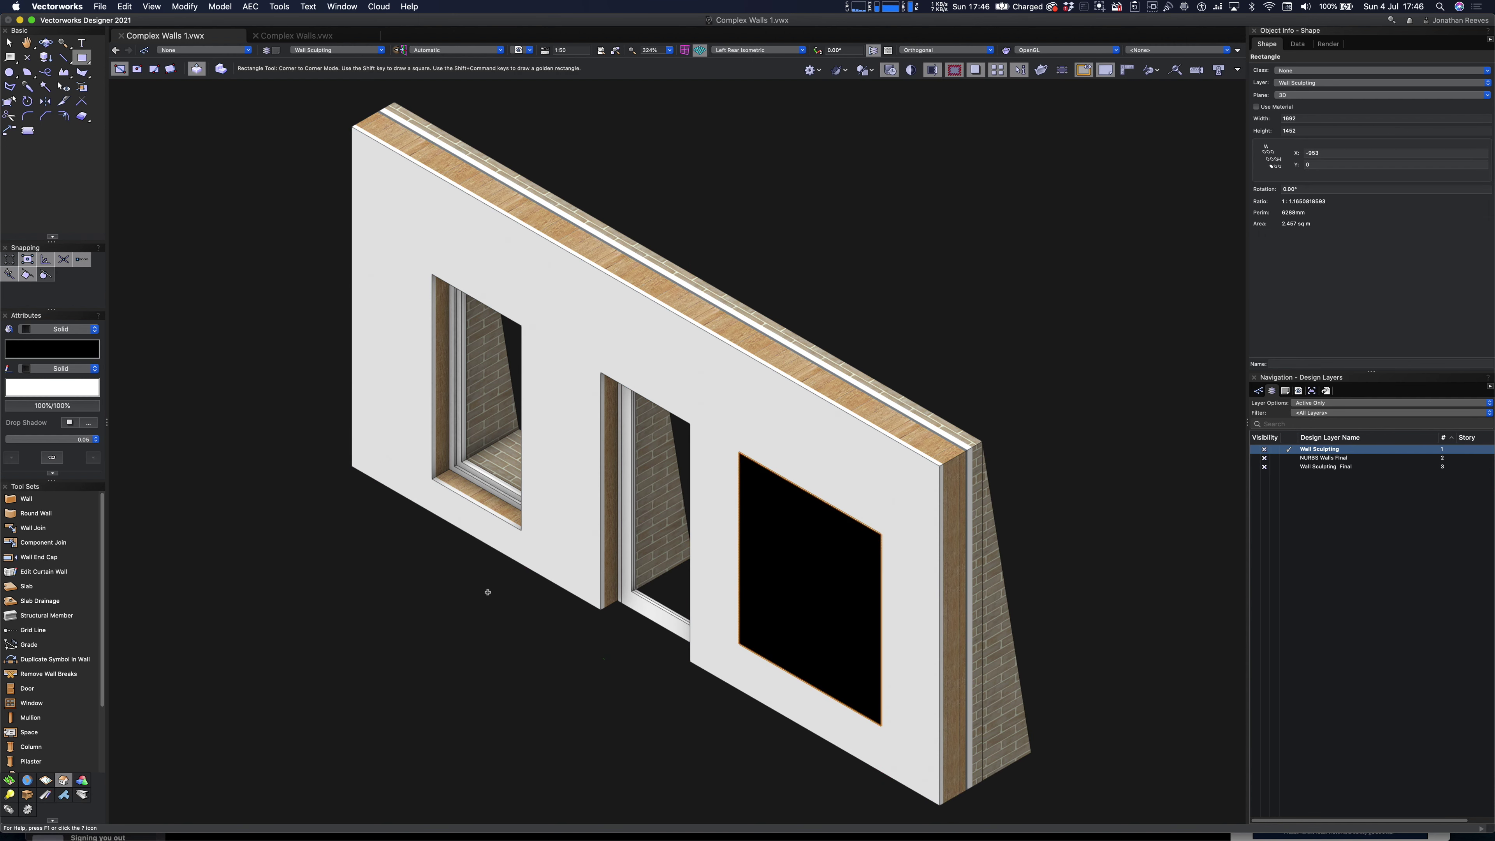
pyautogui.click(220, 7)
pyautogui.click(233, 72)
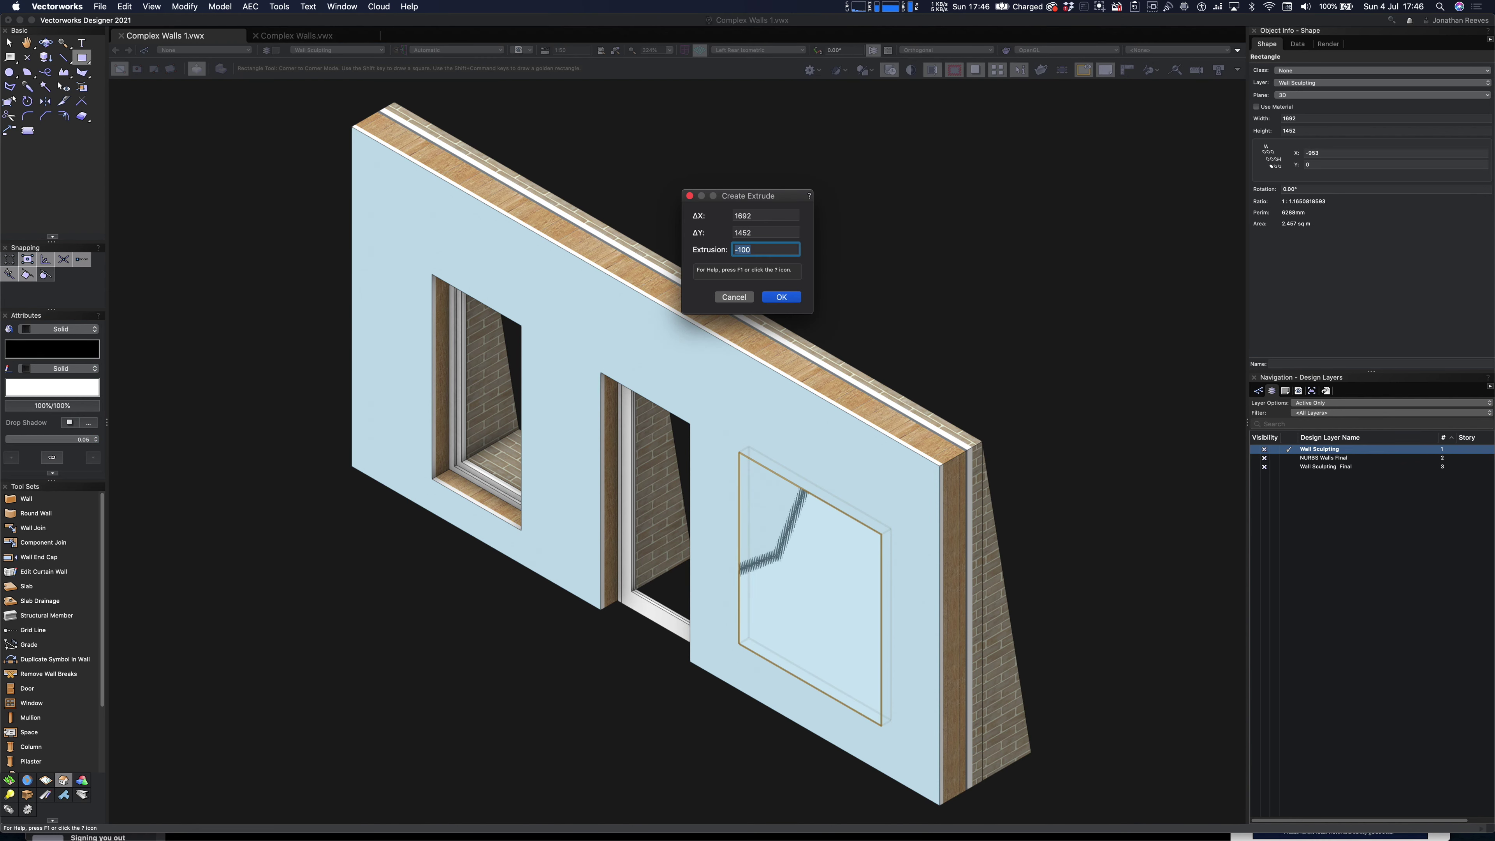
pyautogui.press('Return')
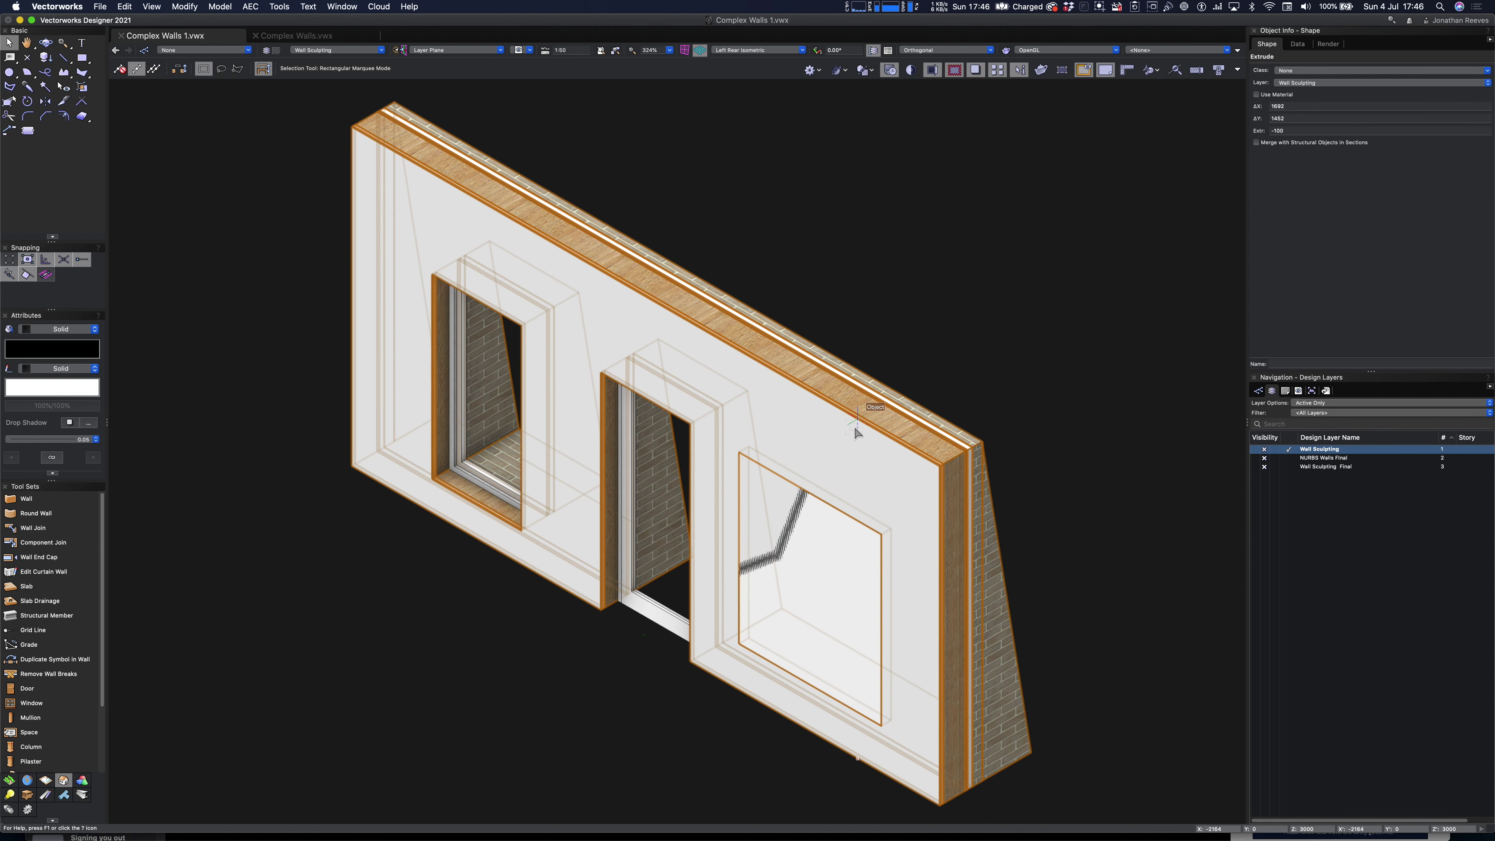
# Create a wall recess from the extruded block in the inner face of the wall, with a cut plane of 1000 mm
pyautogui.keyDown('shift'); pyautogui.click(854, 424); pyautogui.keyUp('shift')
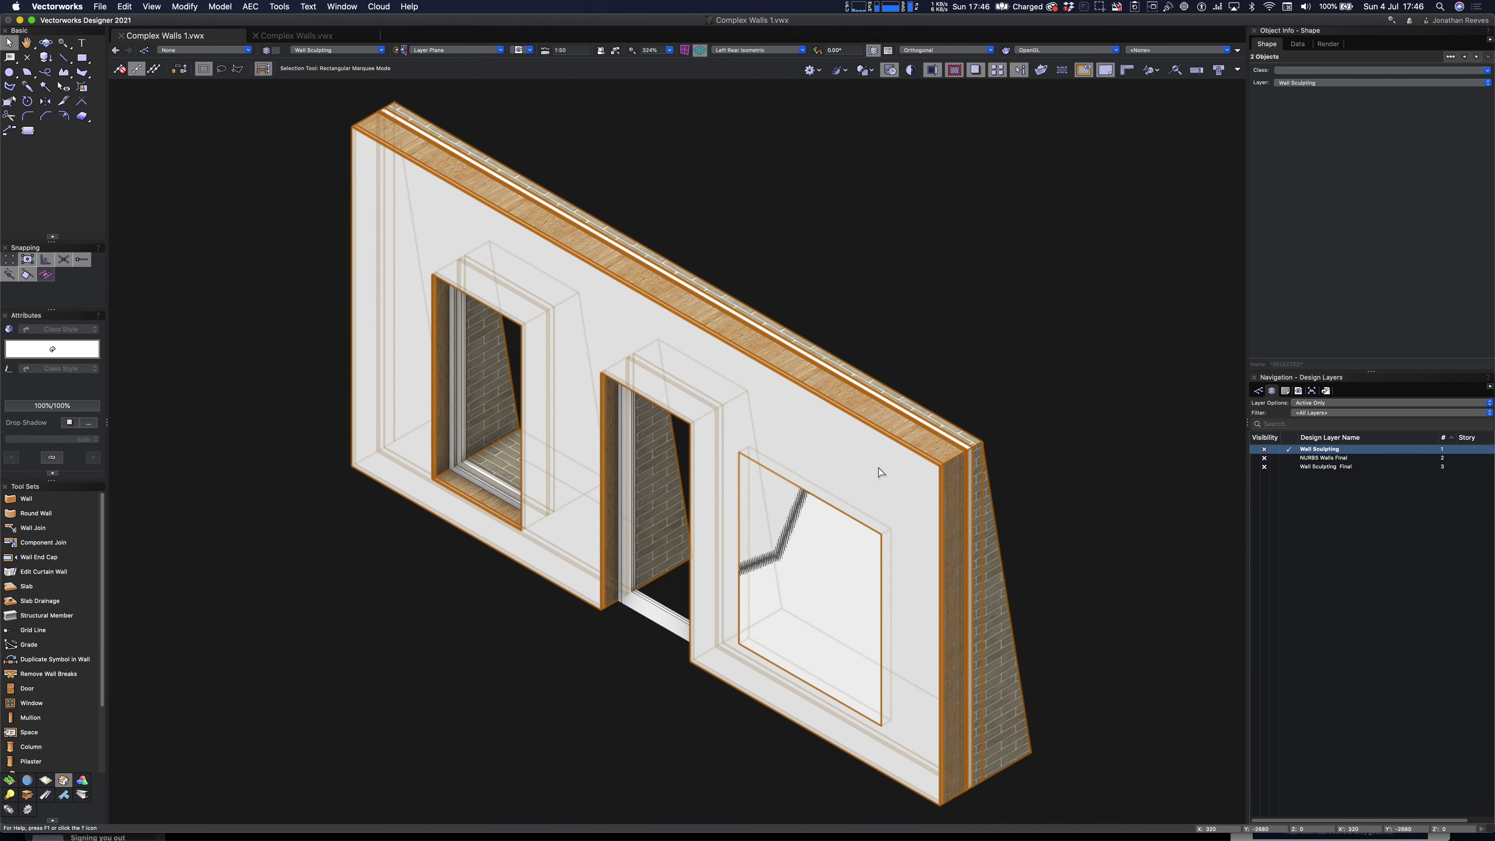
pyautogui.click(250, 6)
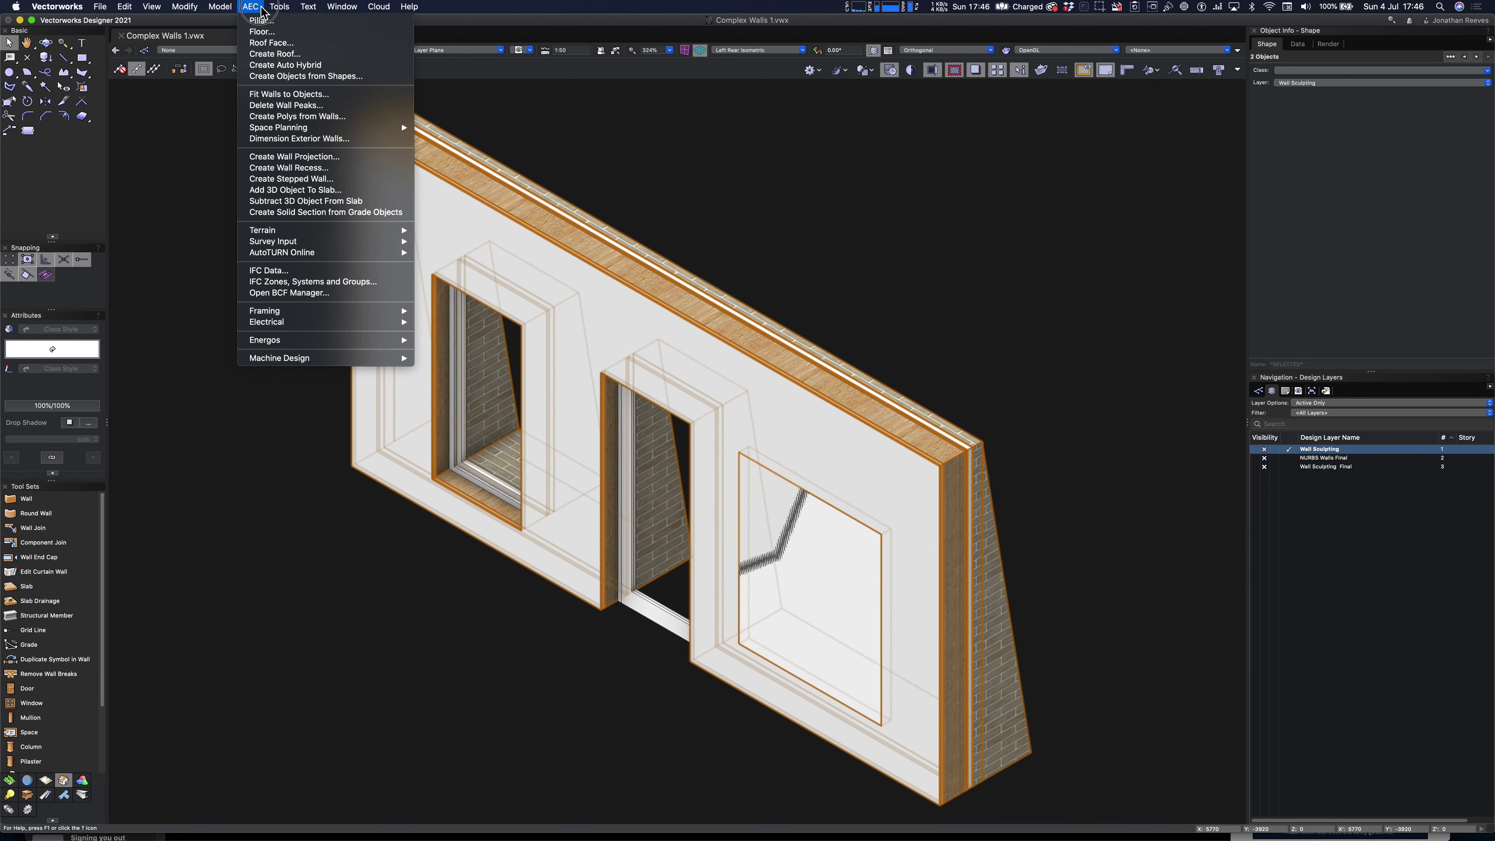
pyautogui.click(317, 168)
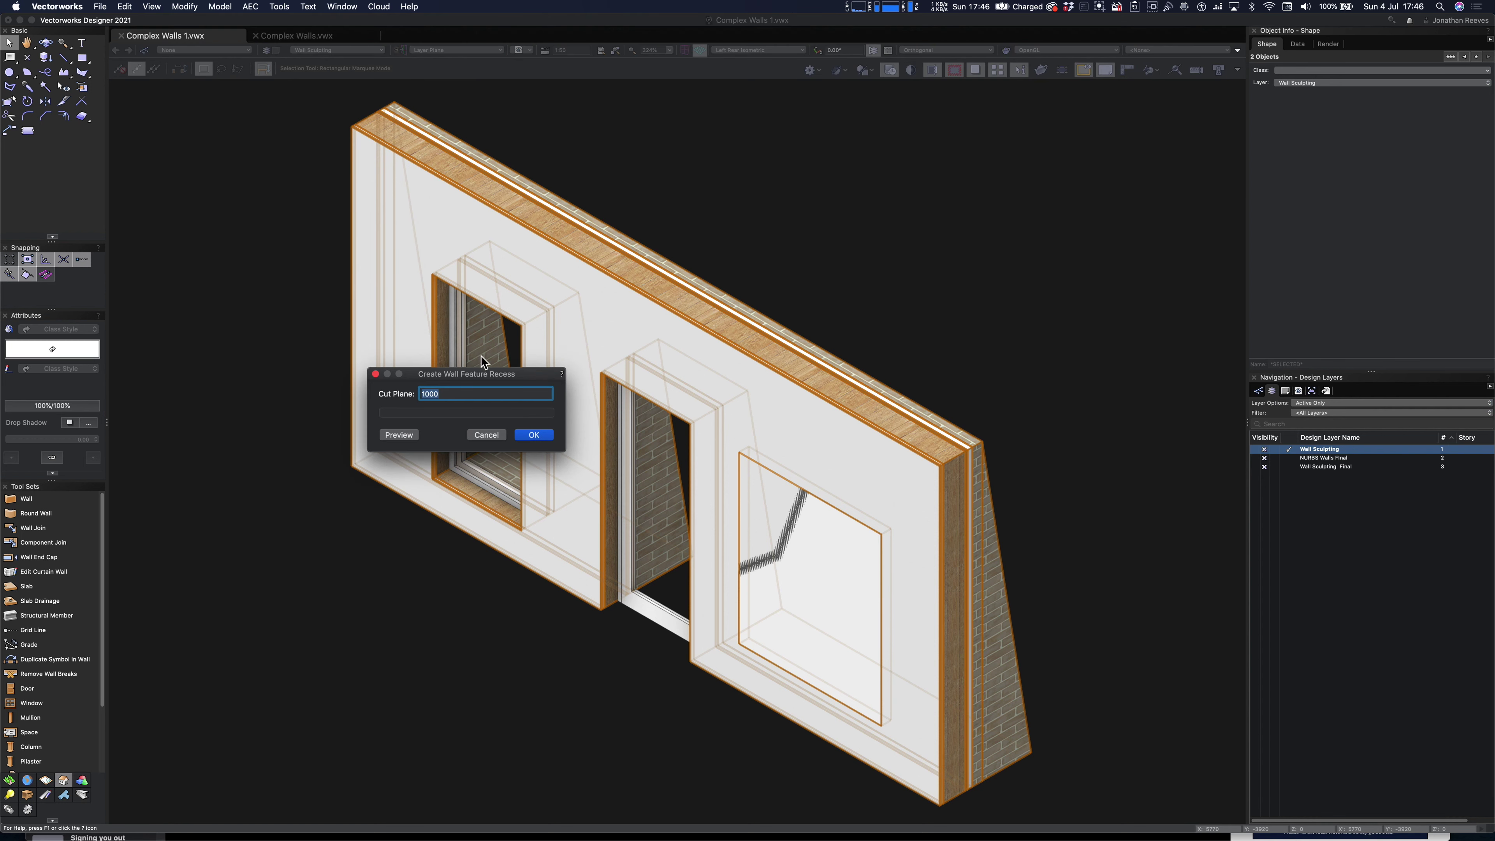
pyautogui.click(524, 436)
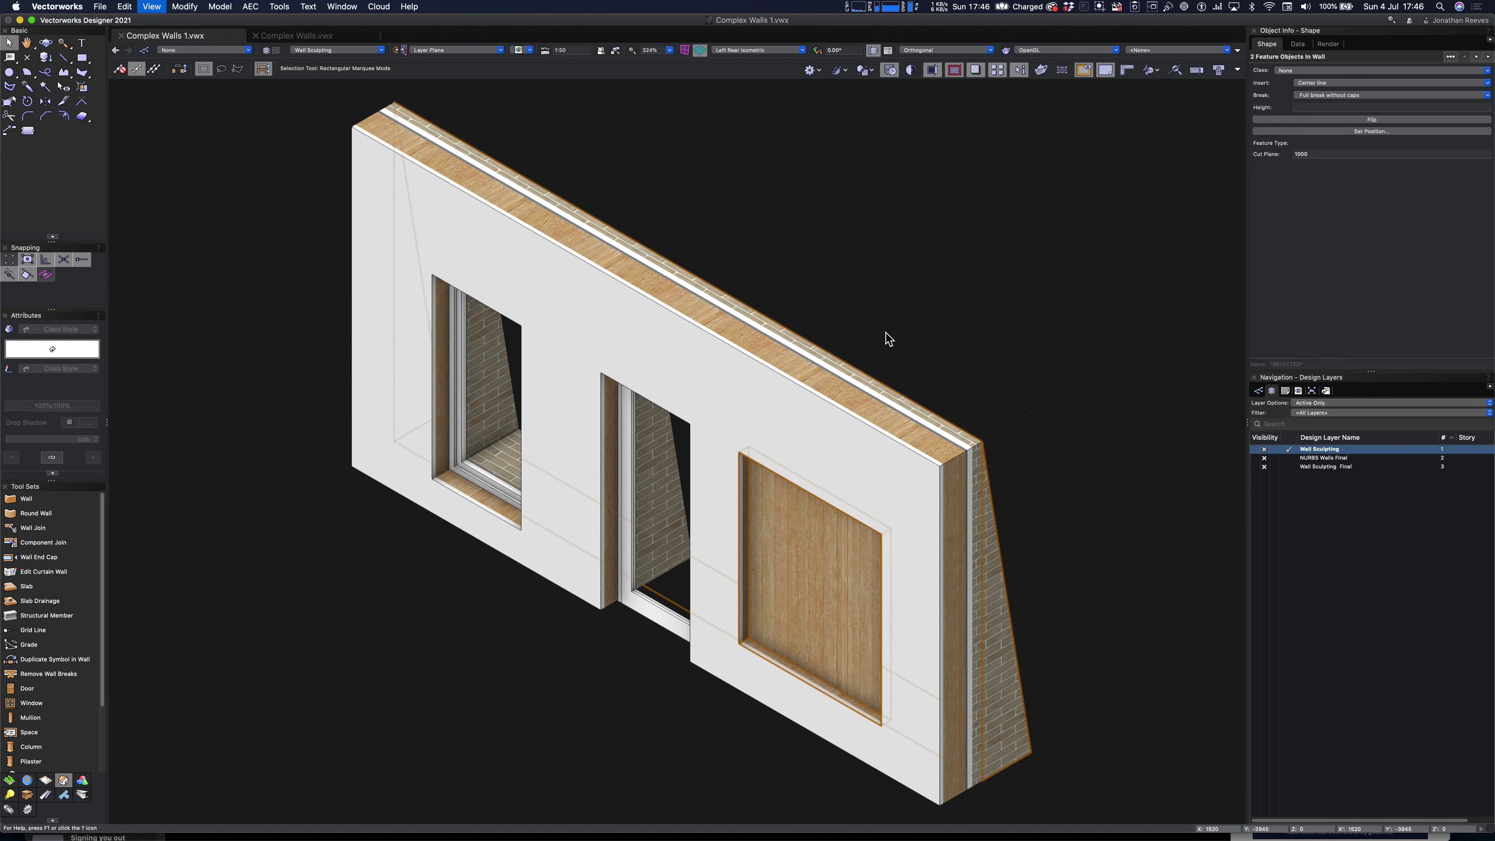
pyautogui.press('super+5')
pyautogui.click(436, 294)
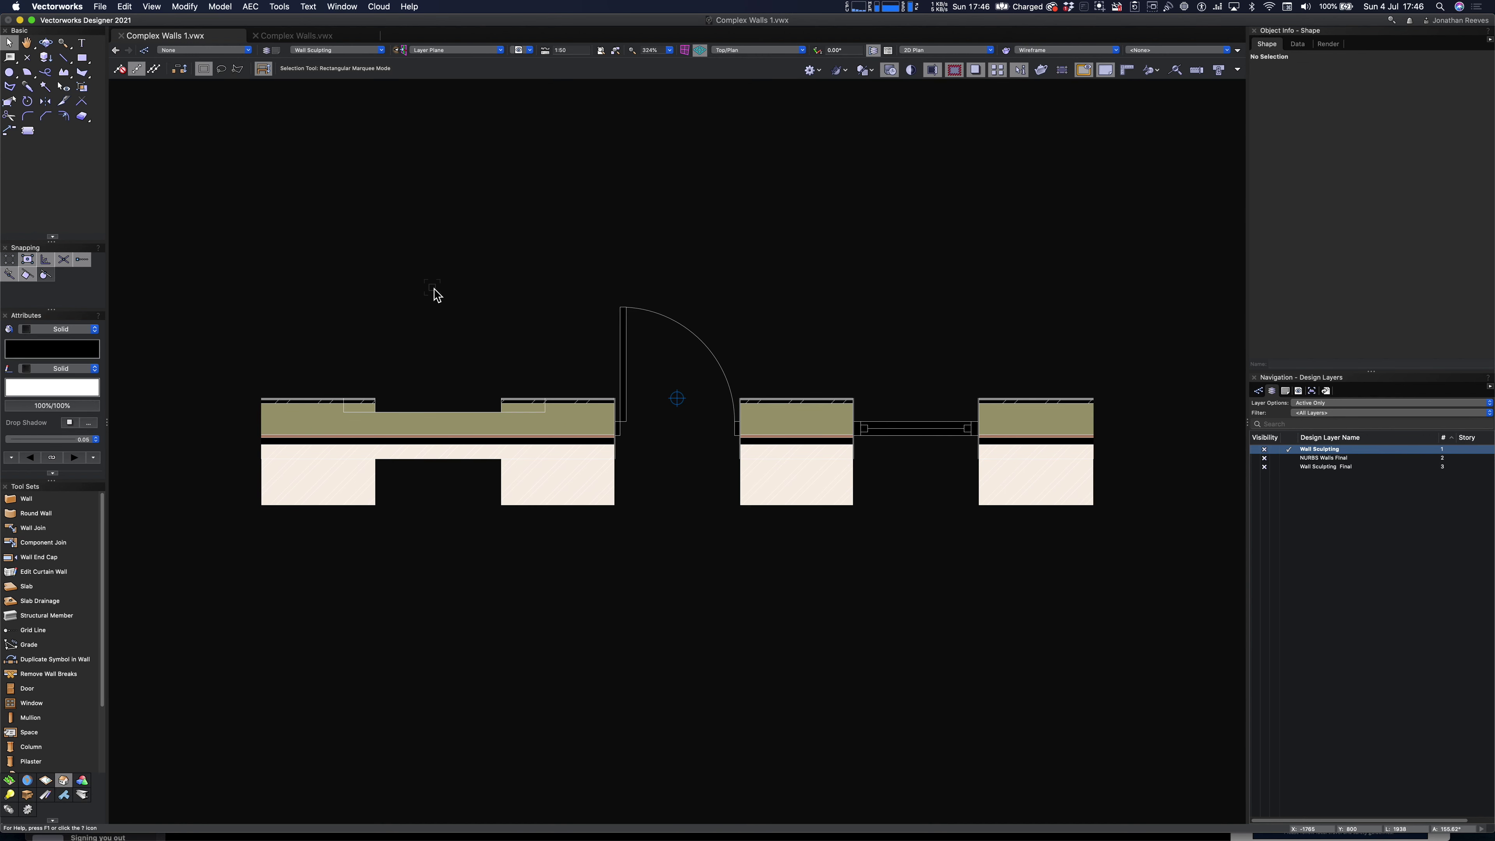
pyautogui.keyDown('shift'); pyautogui.moveTo(729, 598); pyautogui.dragTo(679, 515, button='middle'); pyautogui.keyUp('shift')
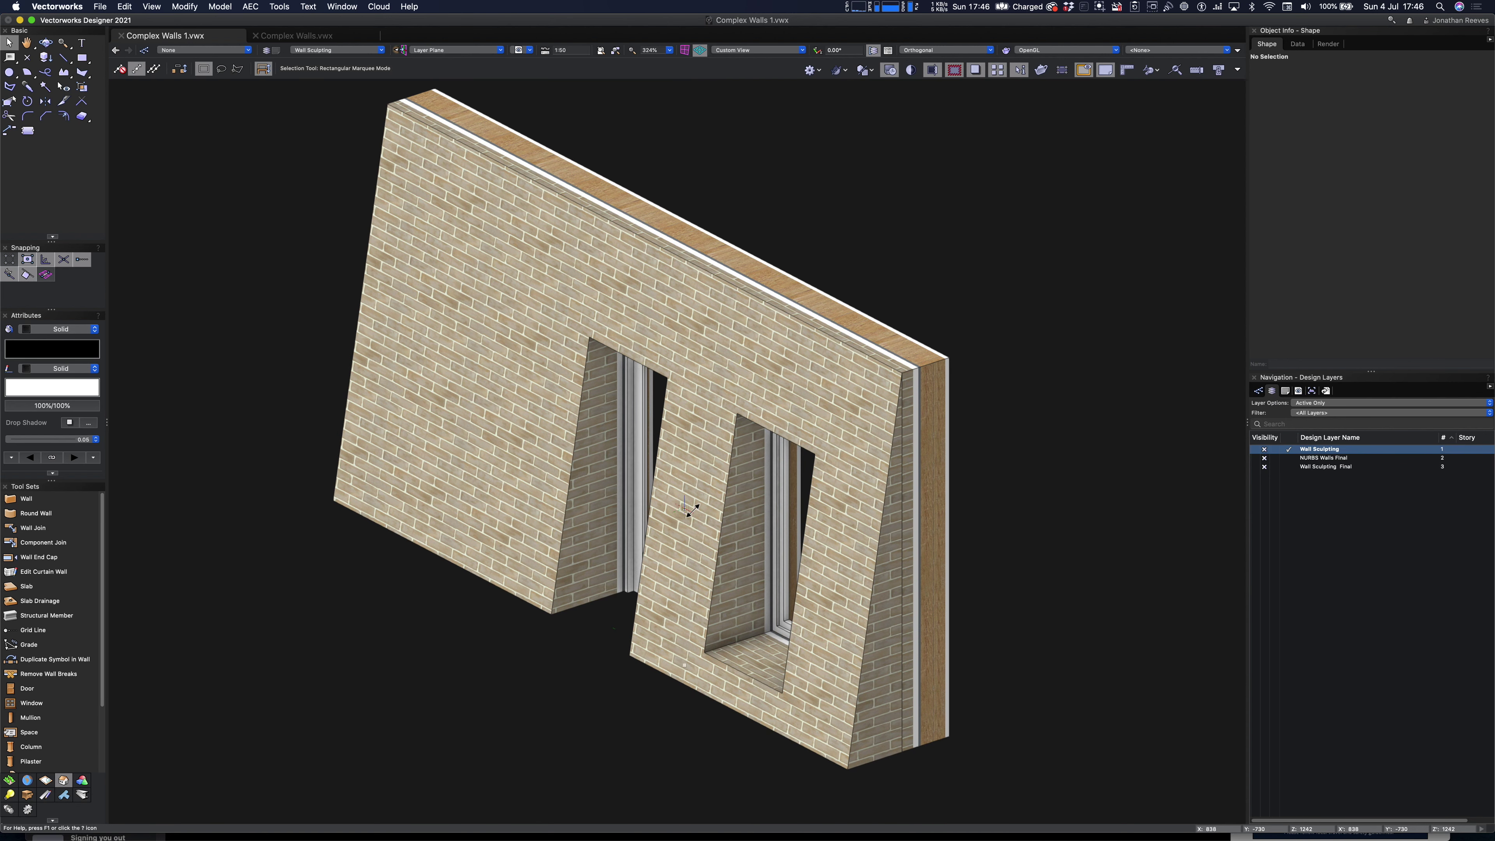